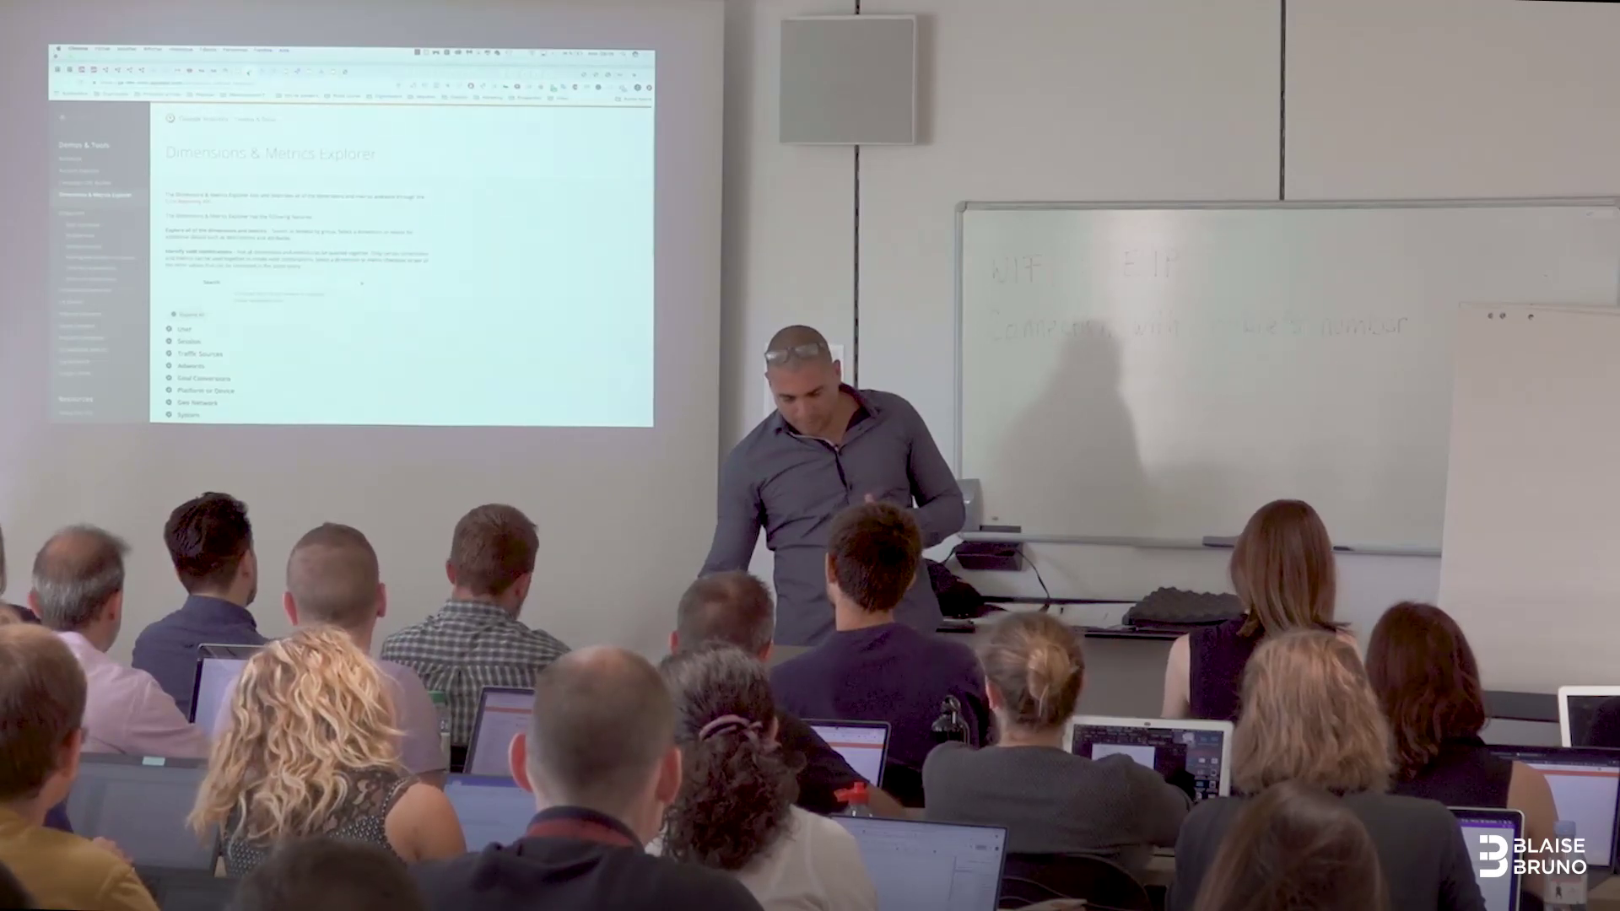
# Step: Switch to the Data Studio report and set the Sessions time series line colour to dark red
pyautogui.click(251, 73)
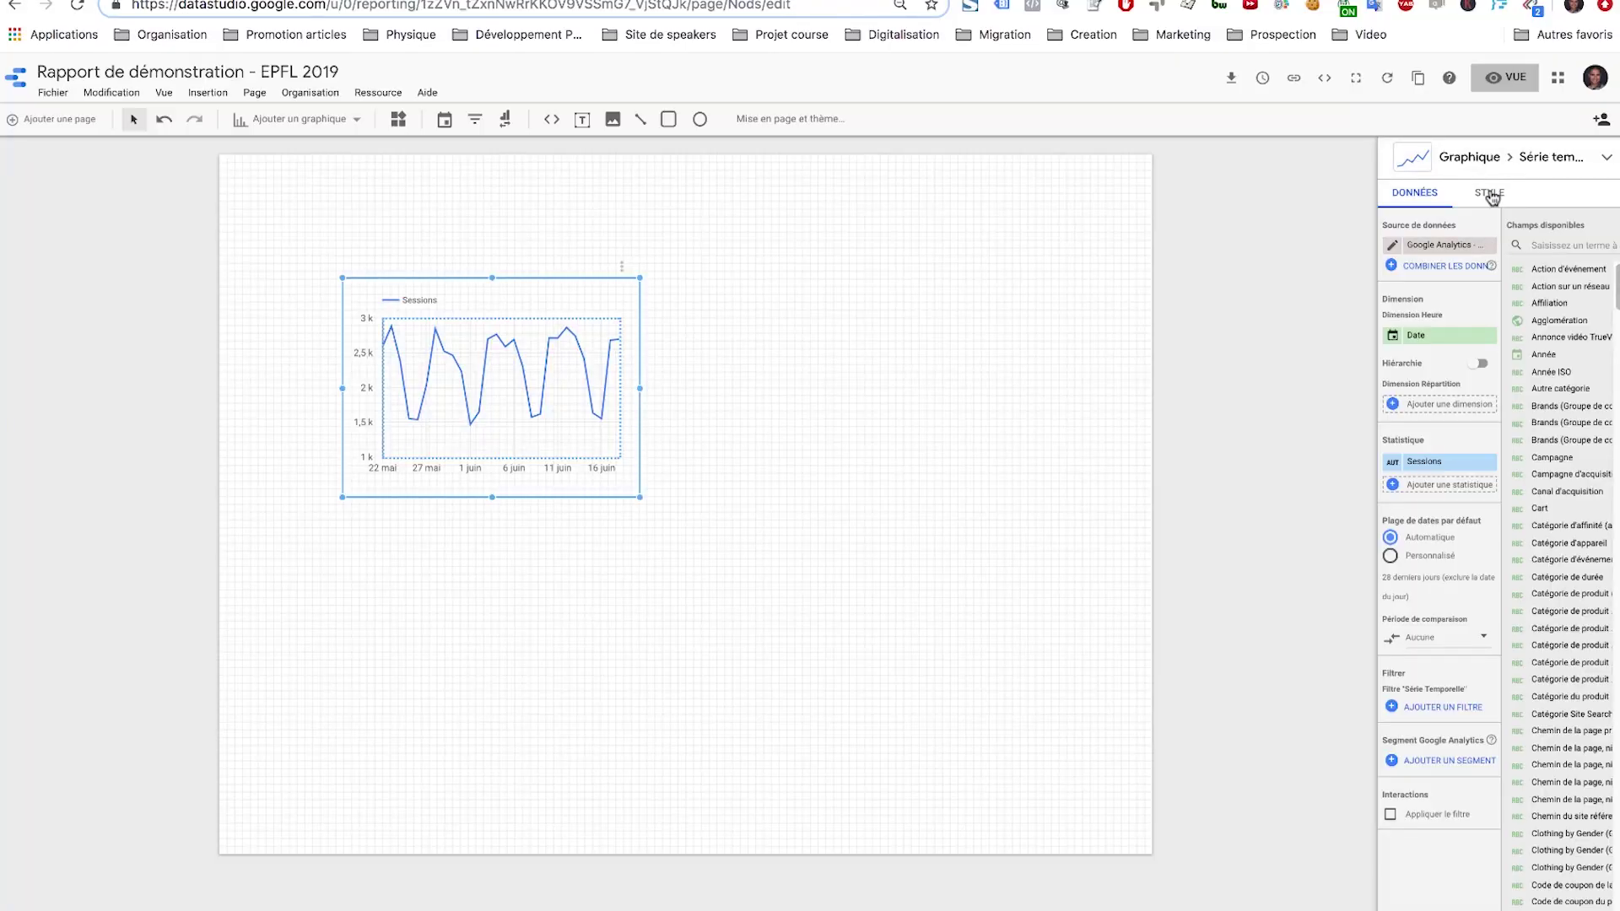
pyautogui.click(1489, 193)
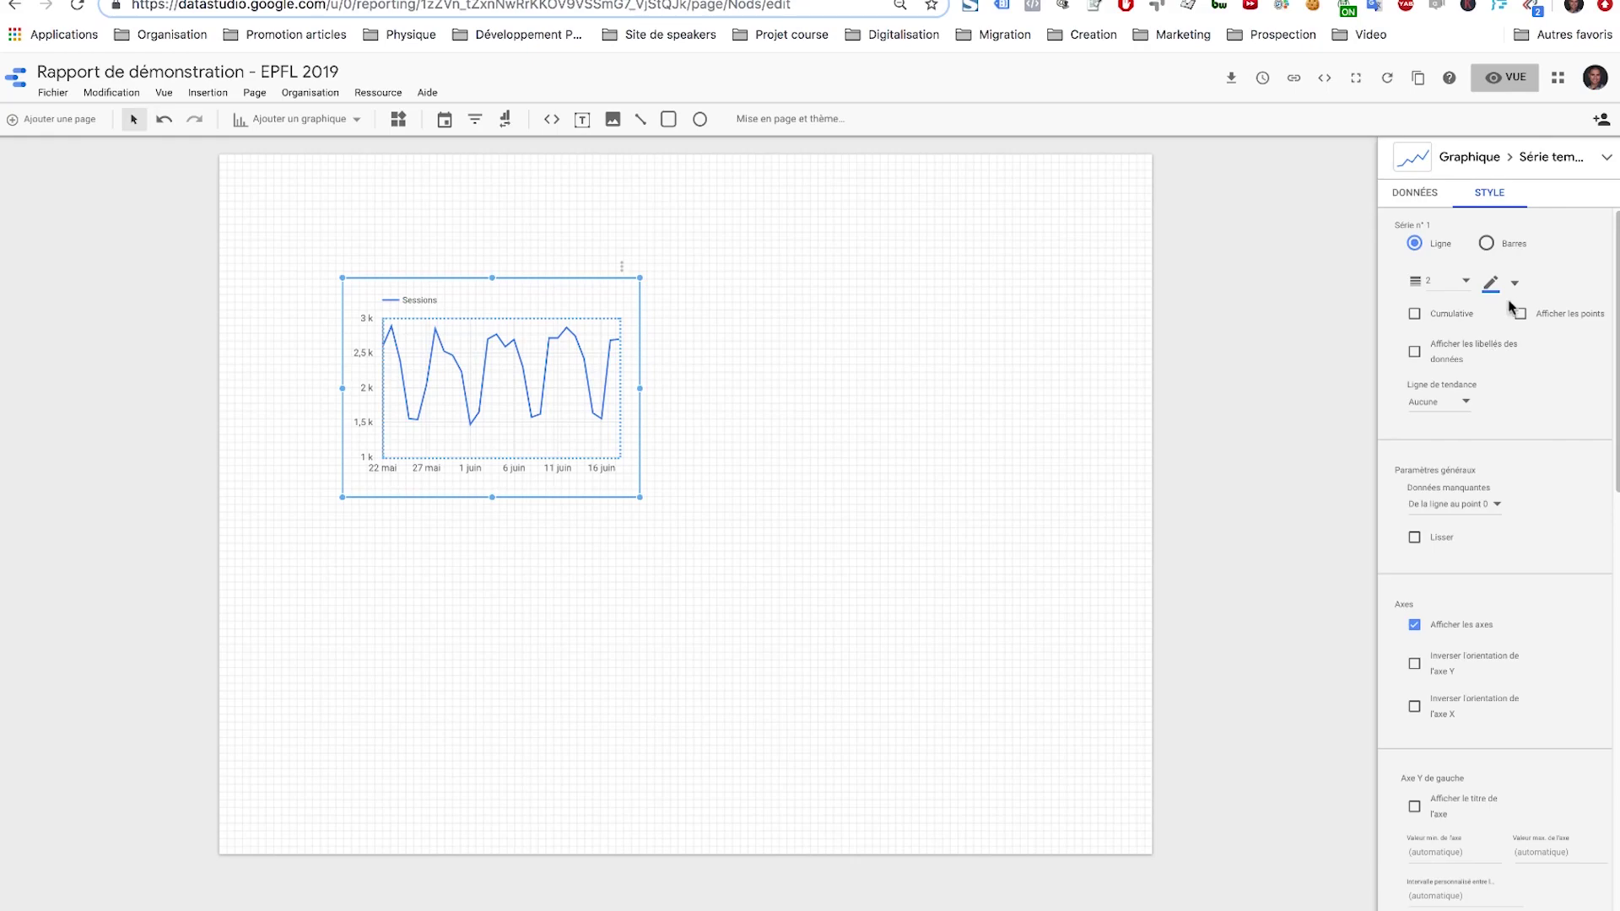
pyautogui.click(1504, 294)
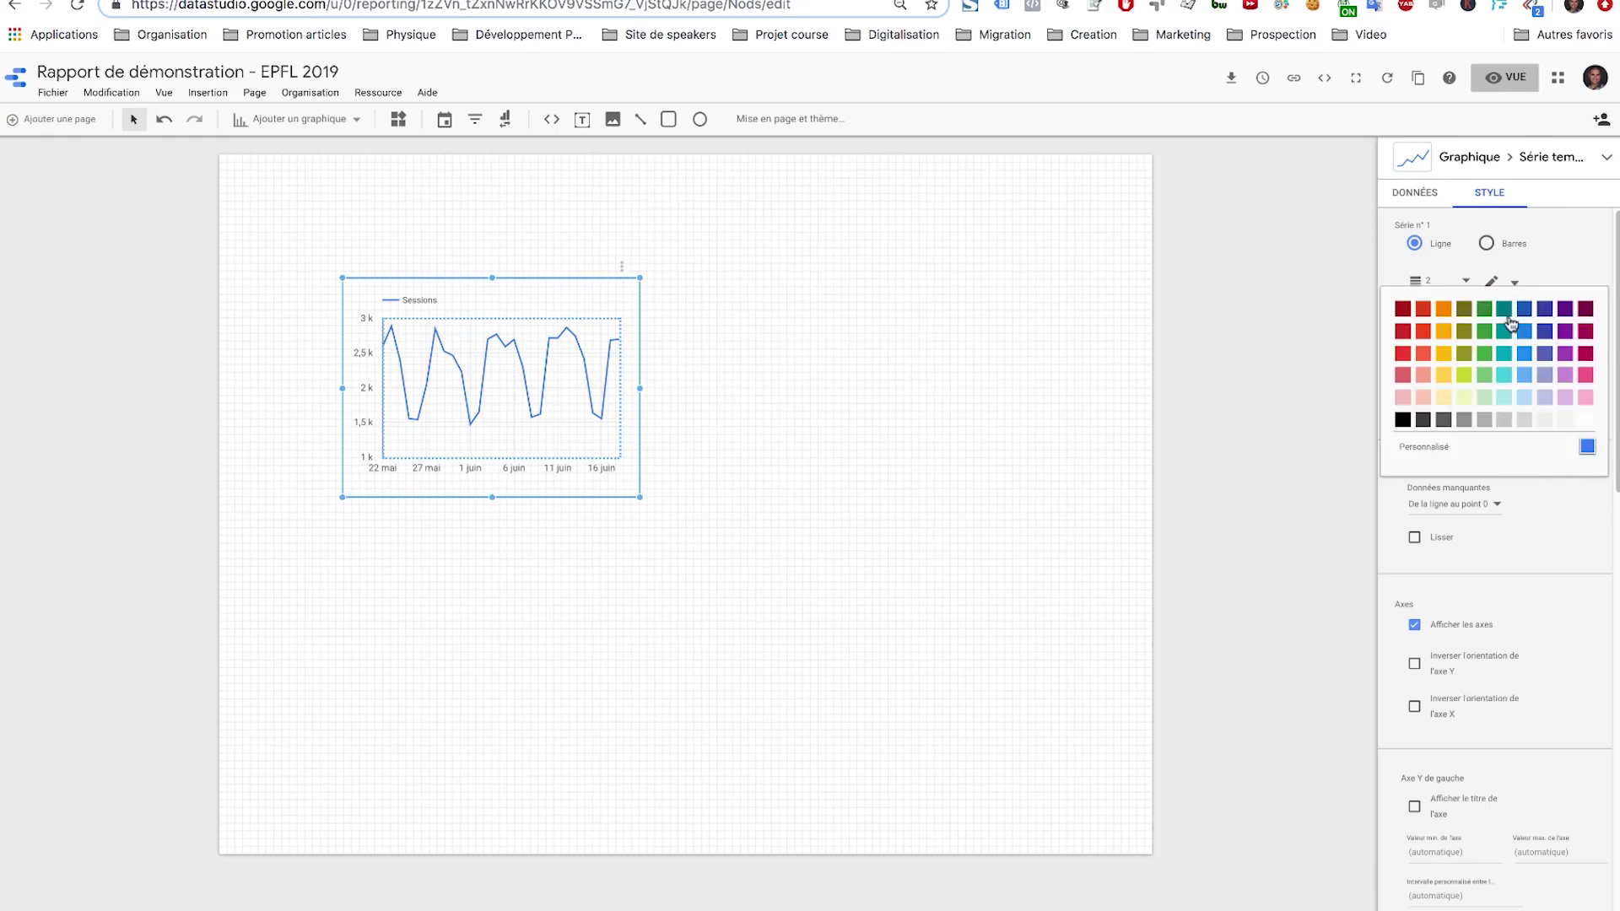
pyautogui.click(1423, 311)
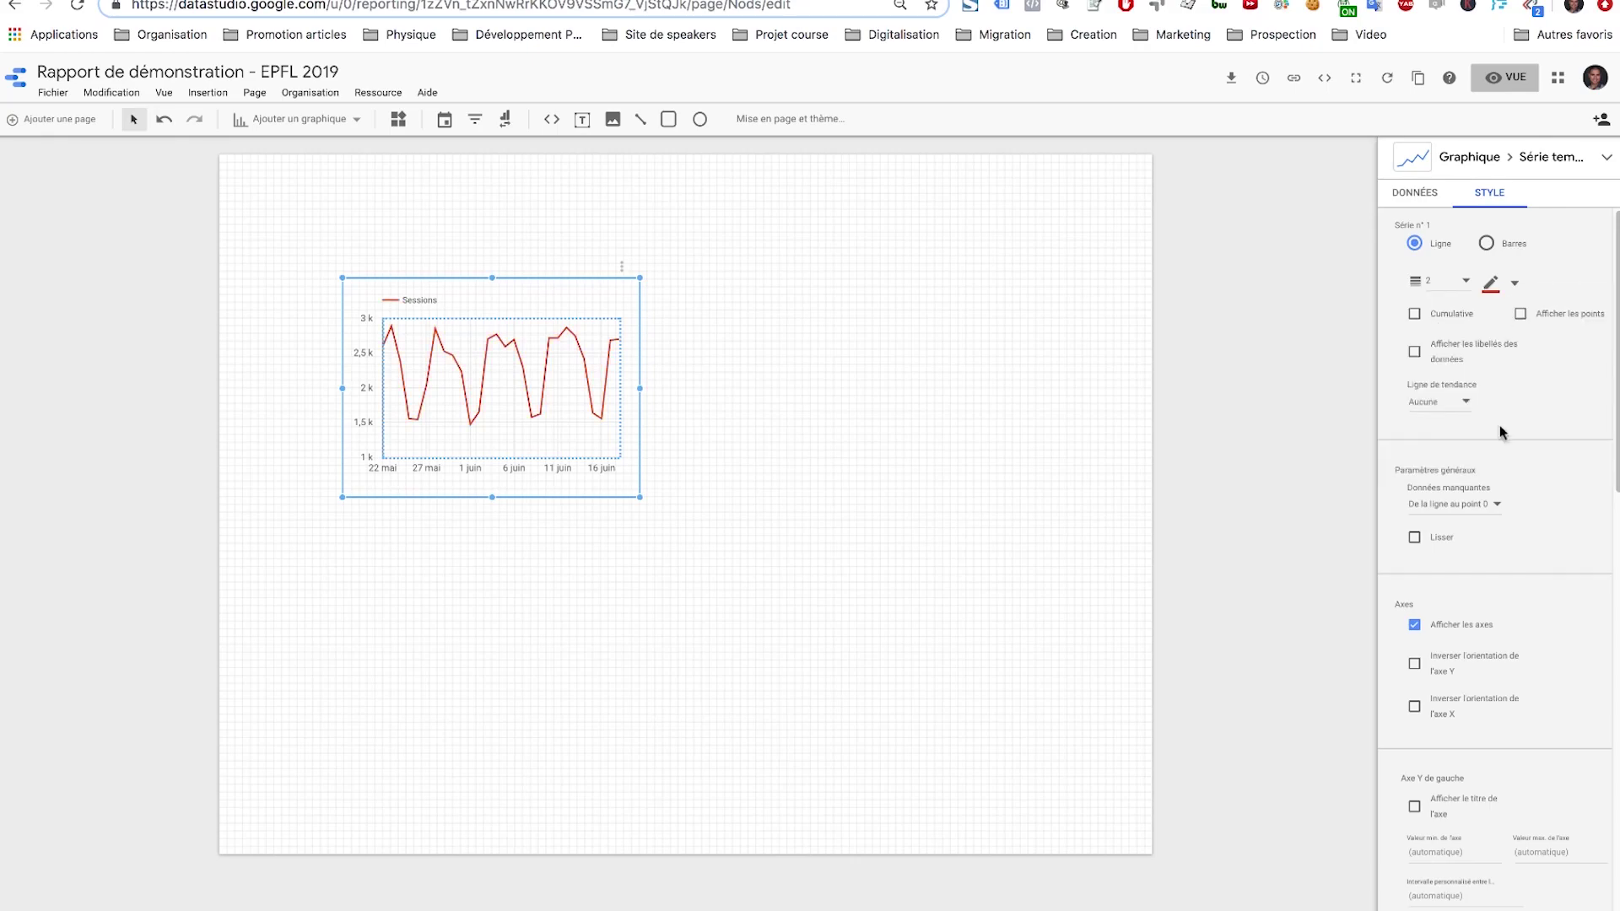
# Step: Review the time series chart's style options for trend line, missing data, axes and axis titles
pyautogui.scroll(-1, 1458, 431)
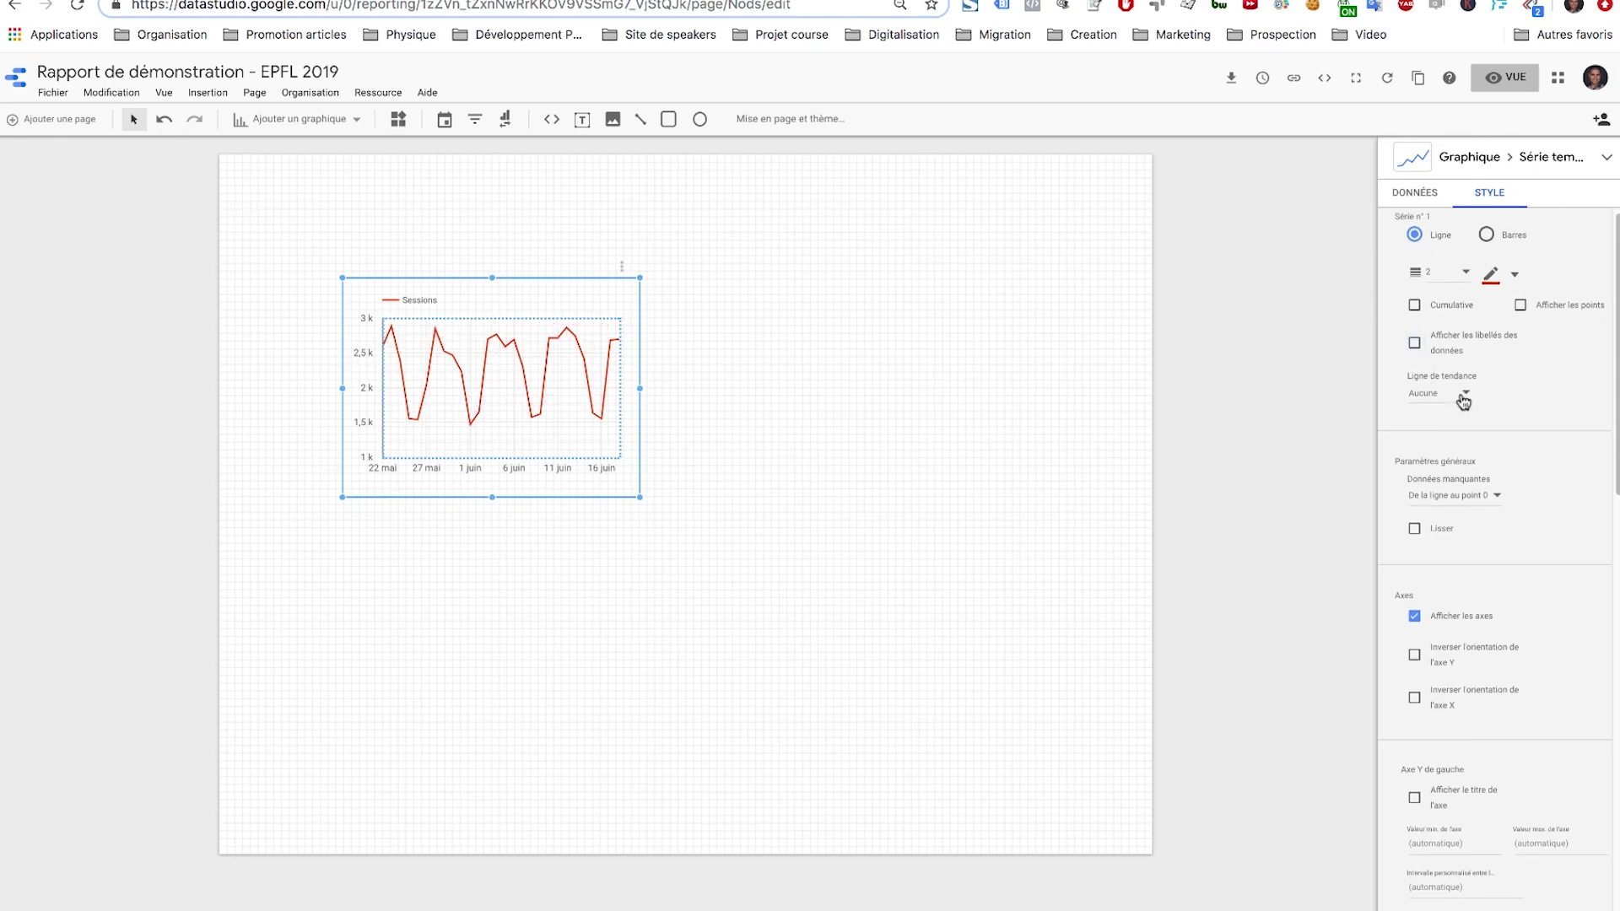
pyautogui.click(1470, 434)
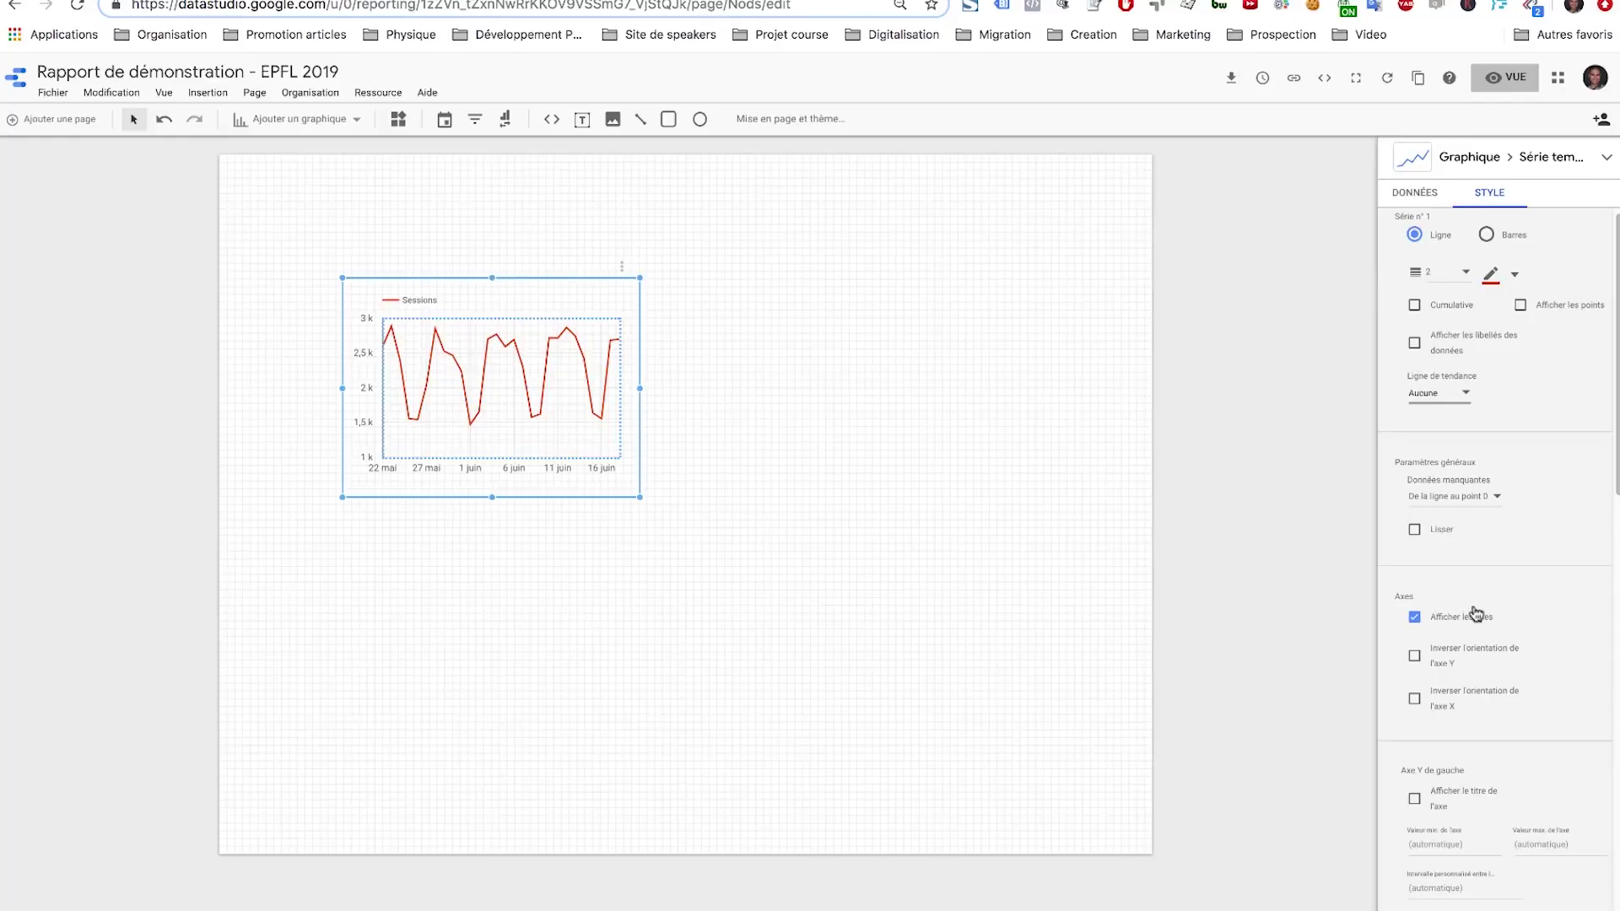
pyautogui.scroll(-3, 1517, 661)
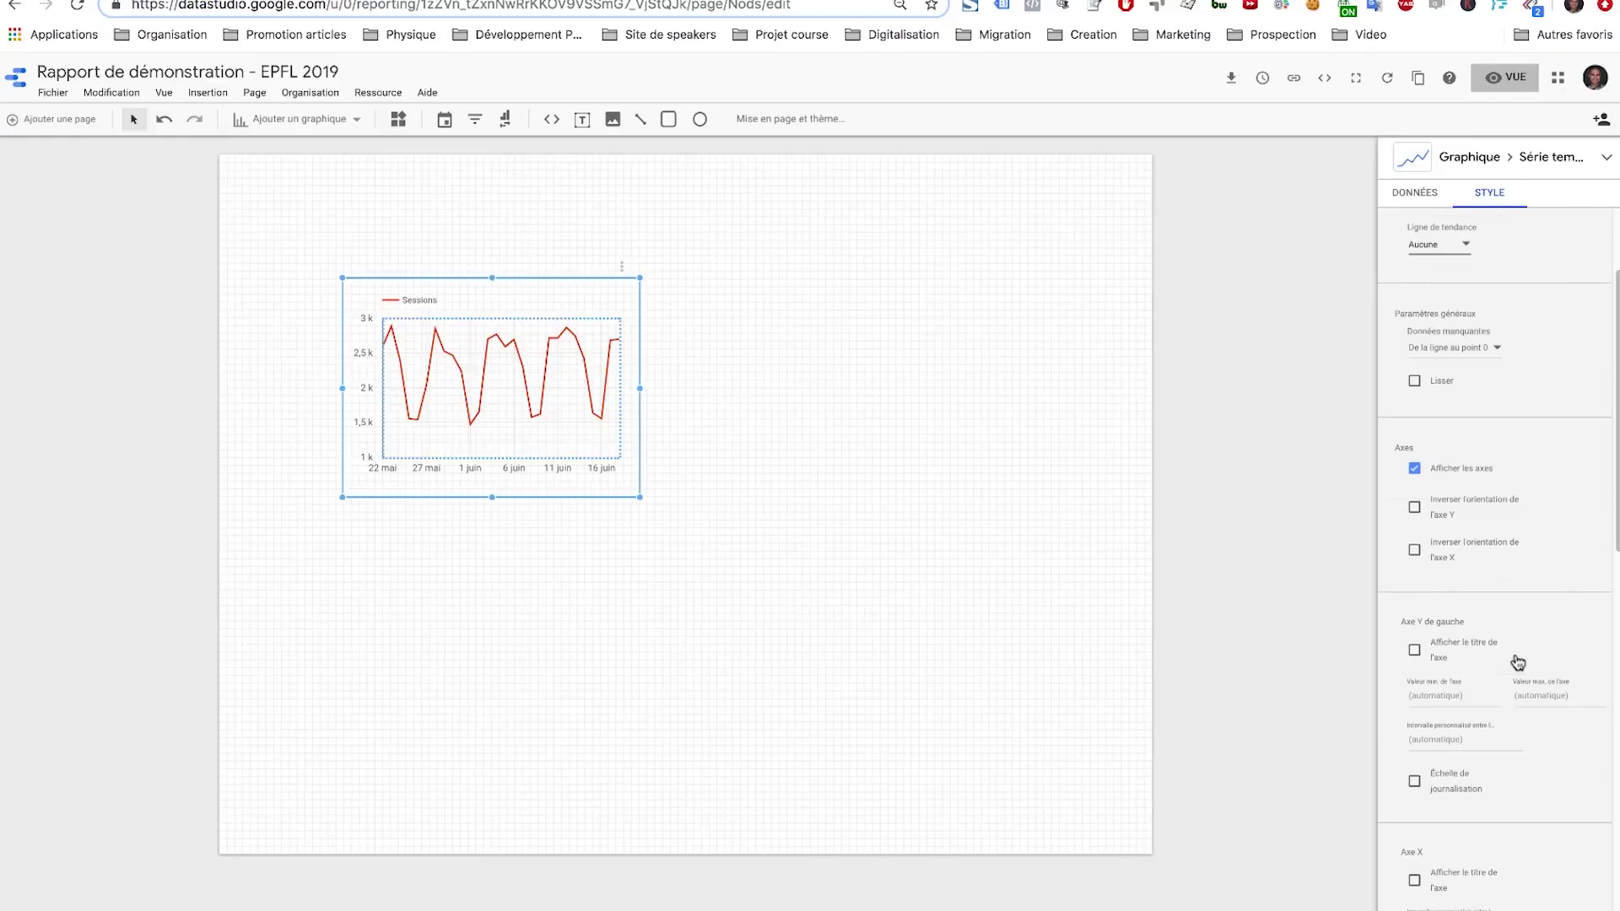
pyautogui.scroll(-2, 1488, 682)
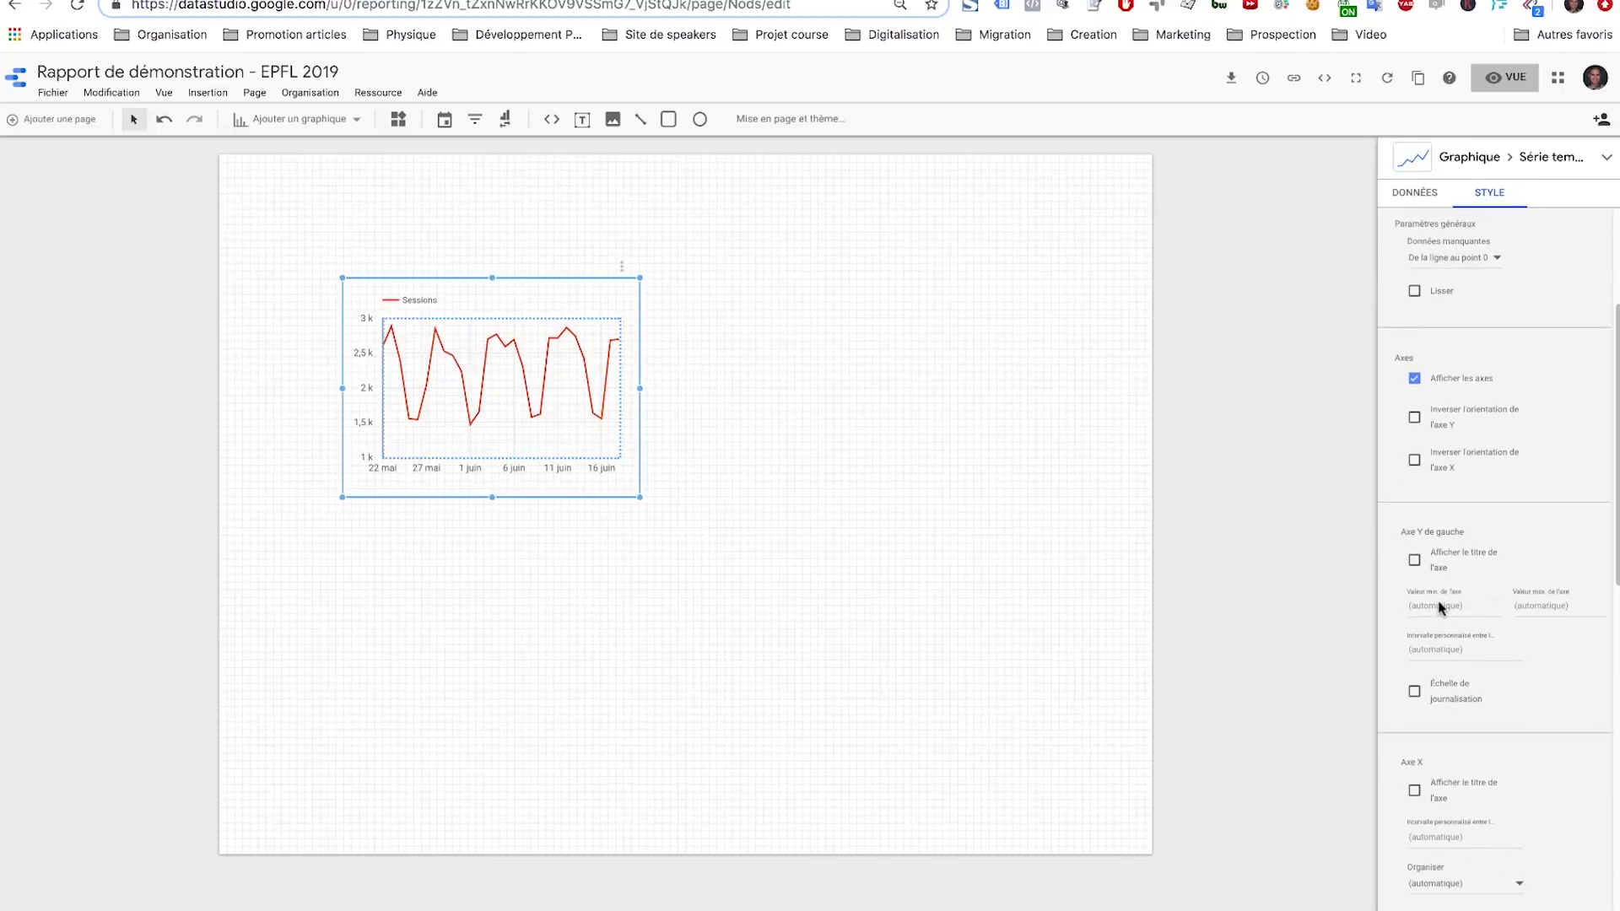
pyautogui.scroll(-1, 1451, 707)
pyautogui.scroll(-1, 1434, 708)
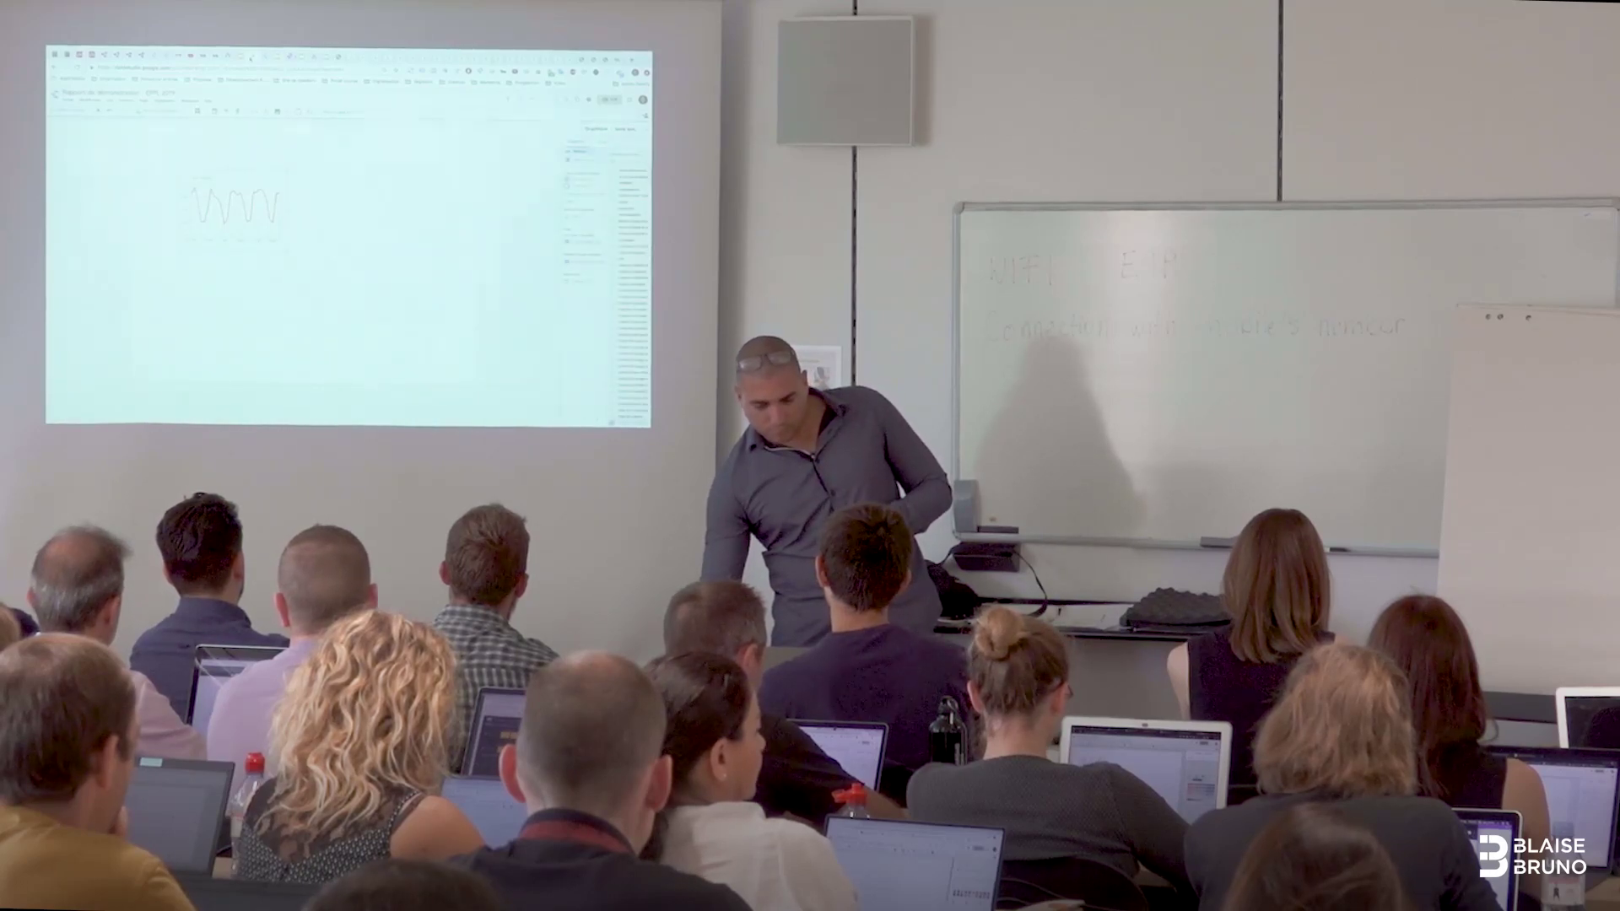
# Step: Add a date range control in the page's upper right corner with a fixed default period of 1 March 2019 to 30 June 2019
pyautogui.click(239, 59)
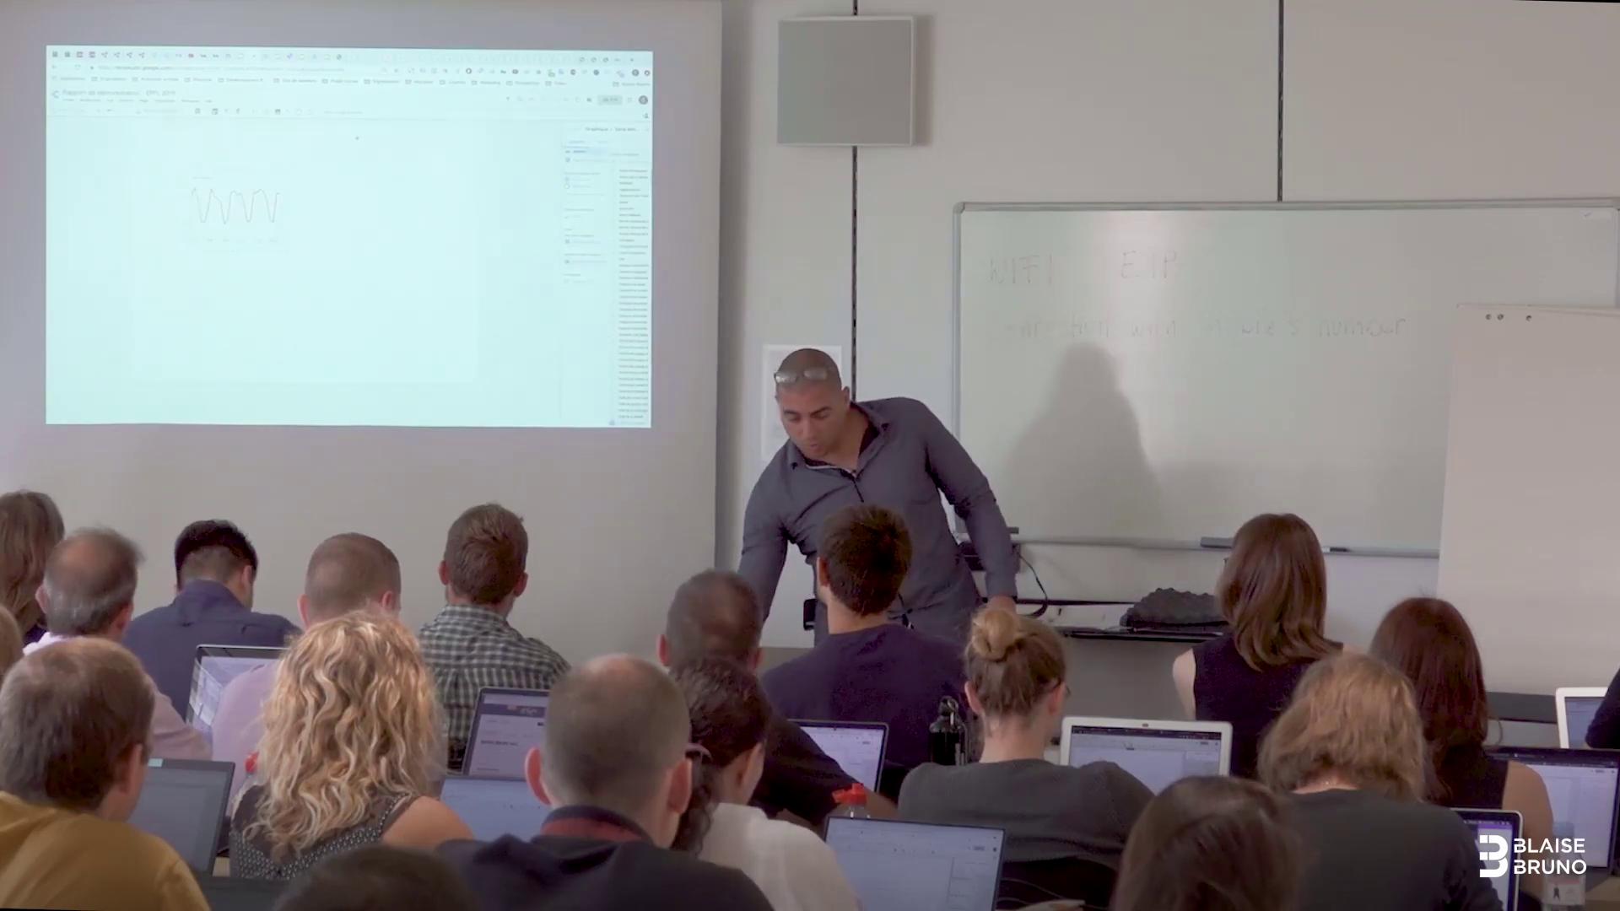
pyautogui.click(905, 170)
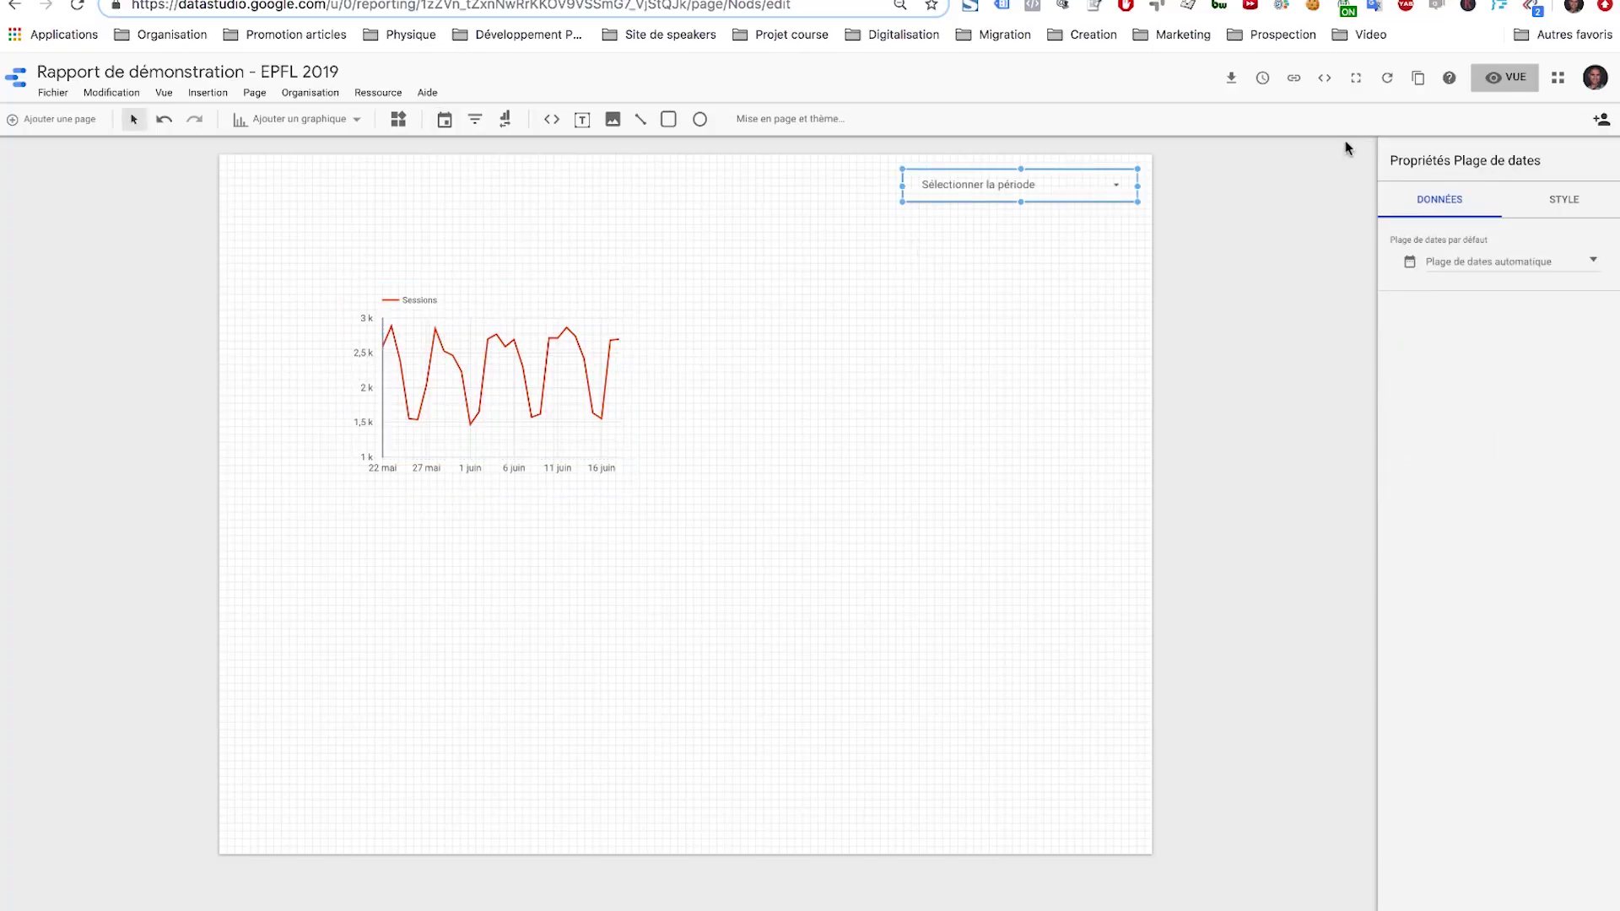
pyautogui.click(1482, 268)
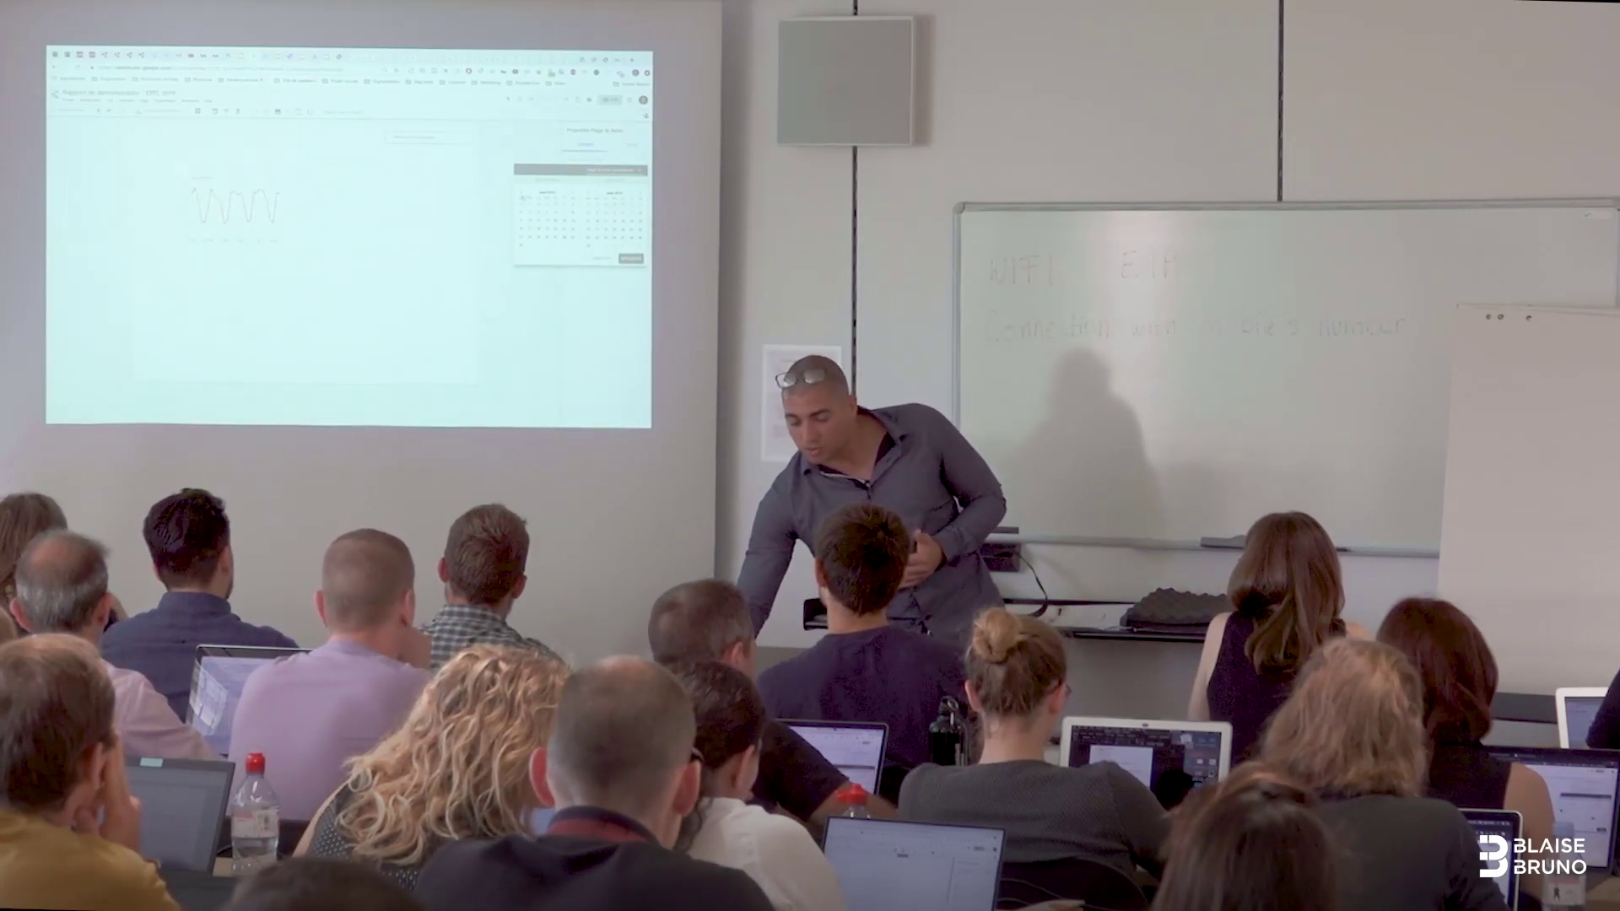
pyautogui.click(1266, 329)
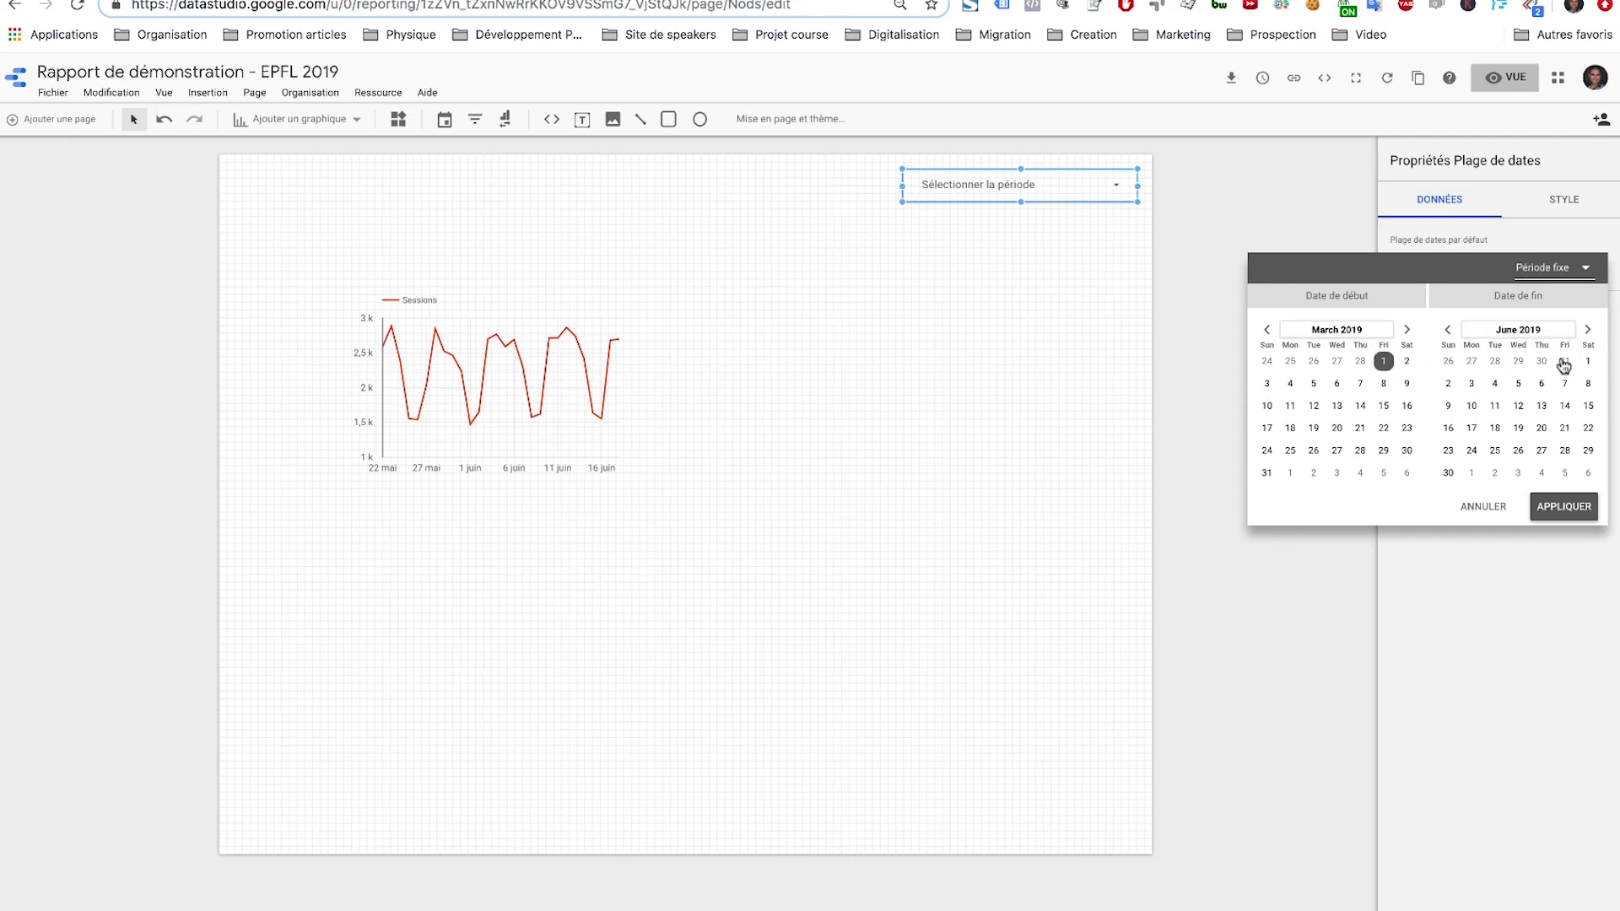
pyautogui.click(1552, 512)
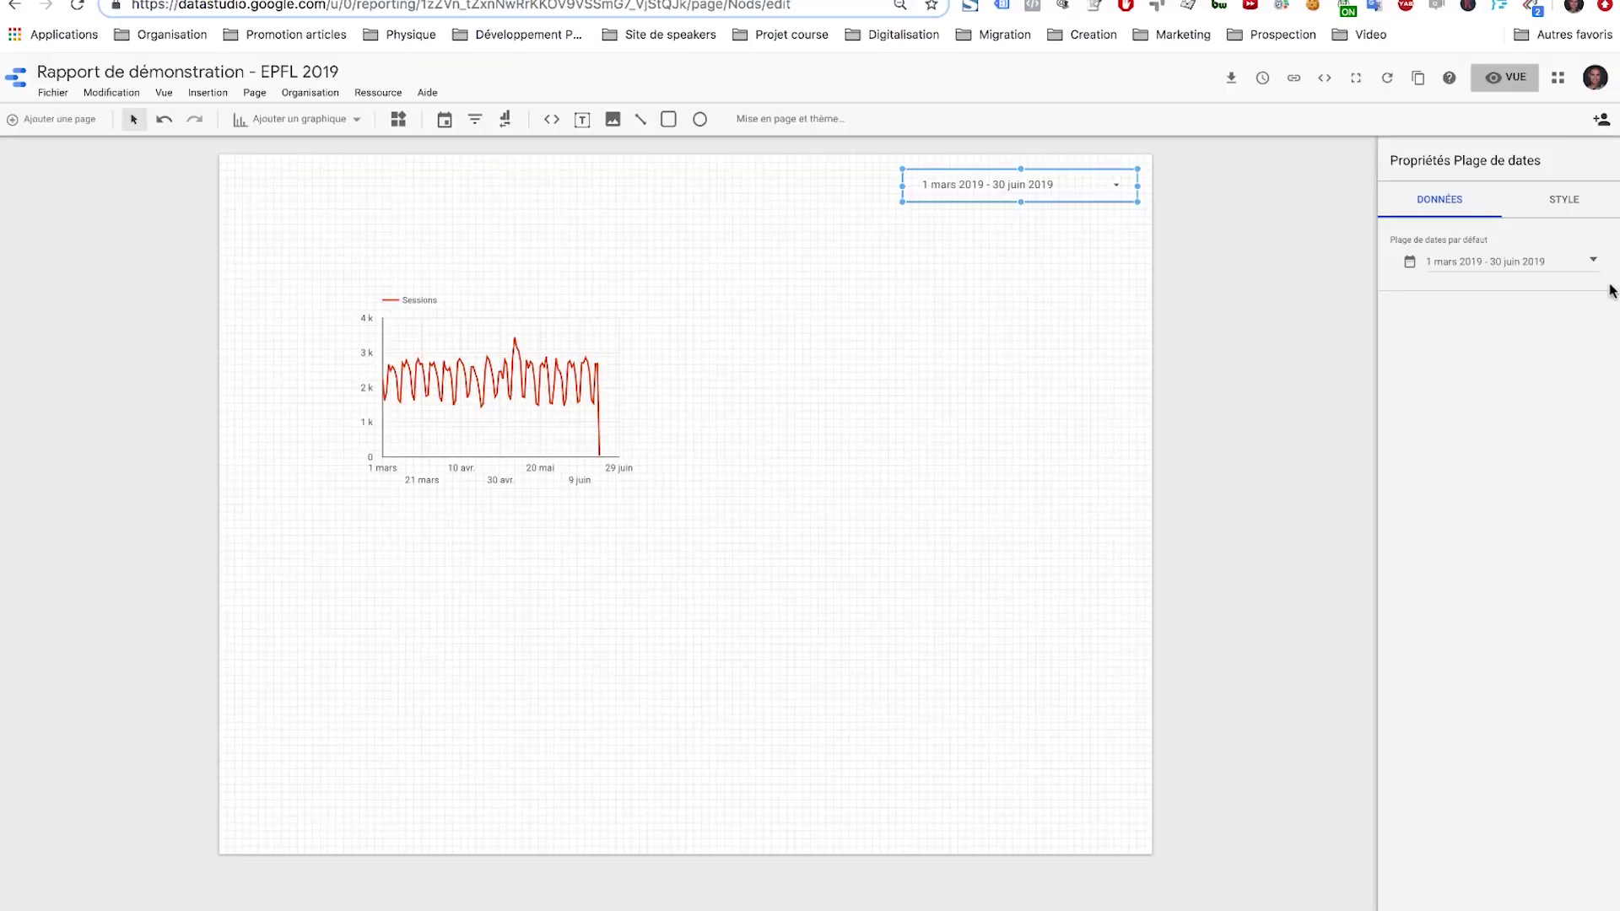
# Step: Browse the preset periods available for the date range control's default range, from the last 7 days to the advanced range
pyautogui.click(1589, 262)
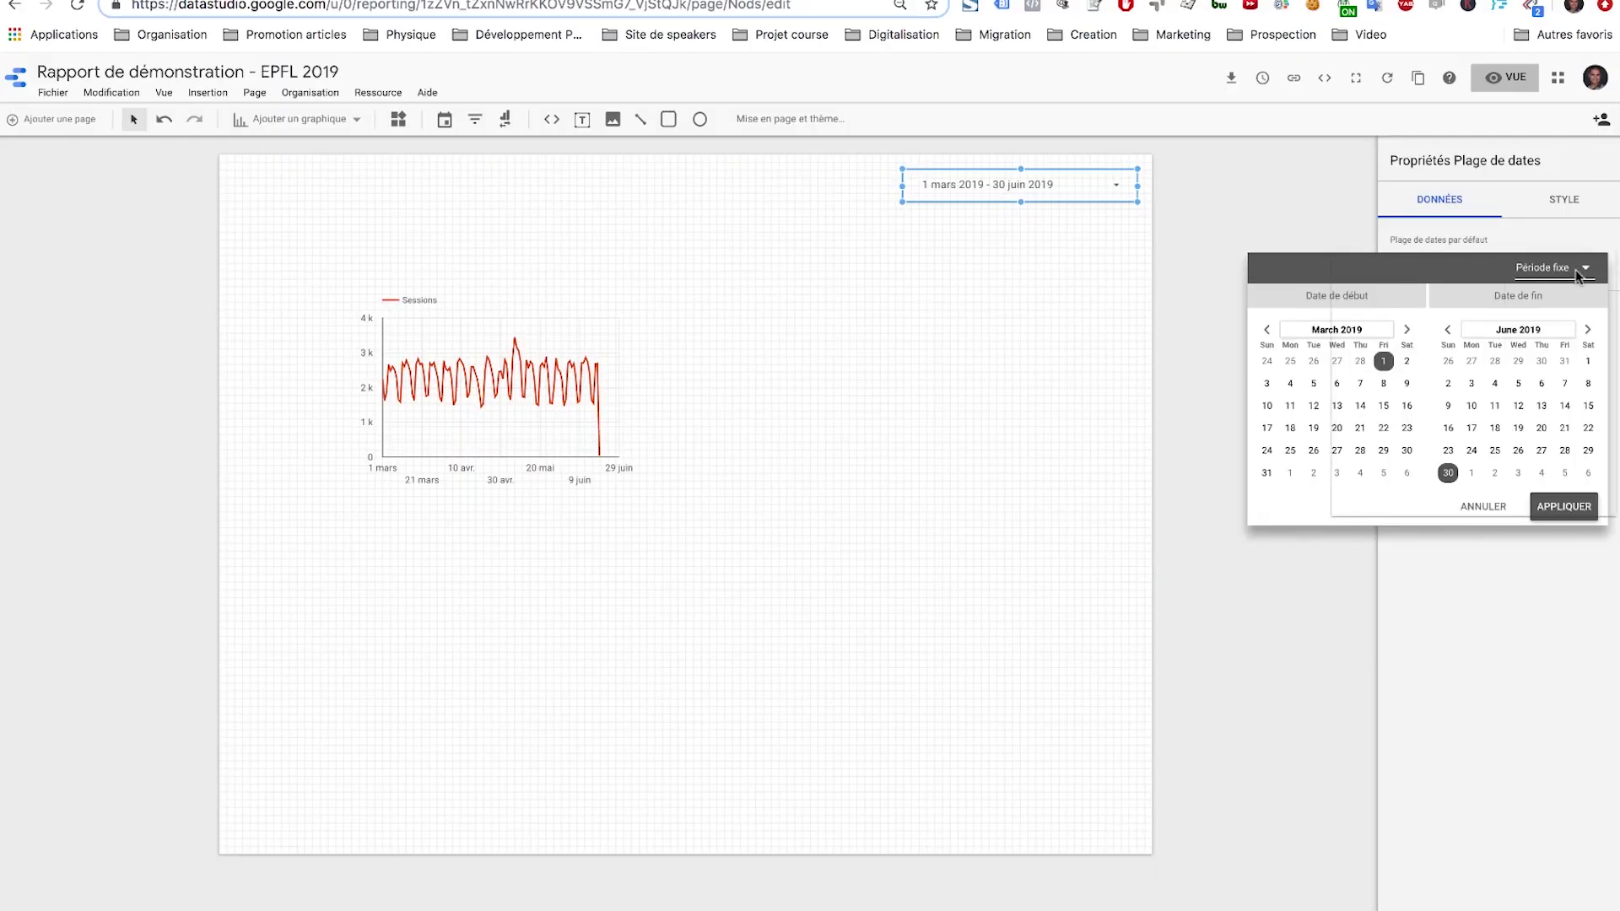
pyautogui.click(1577, 275)
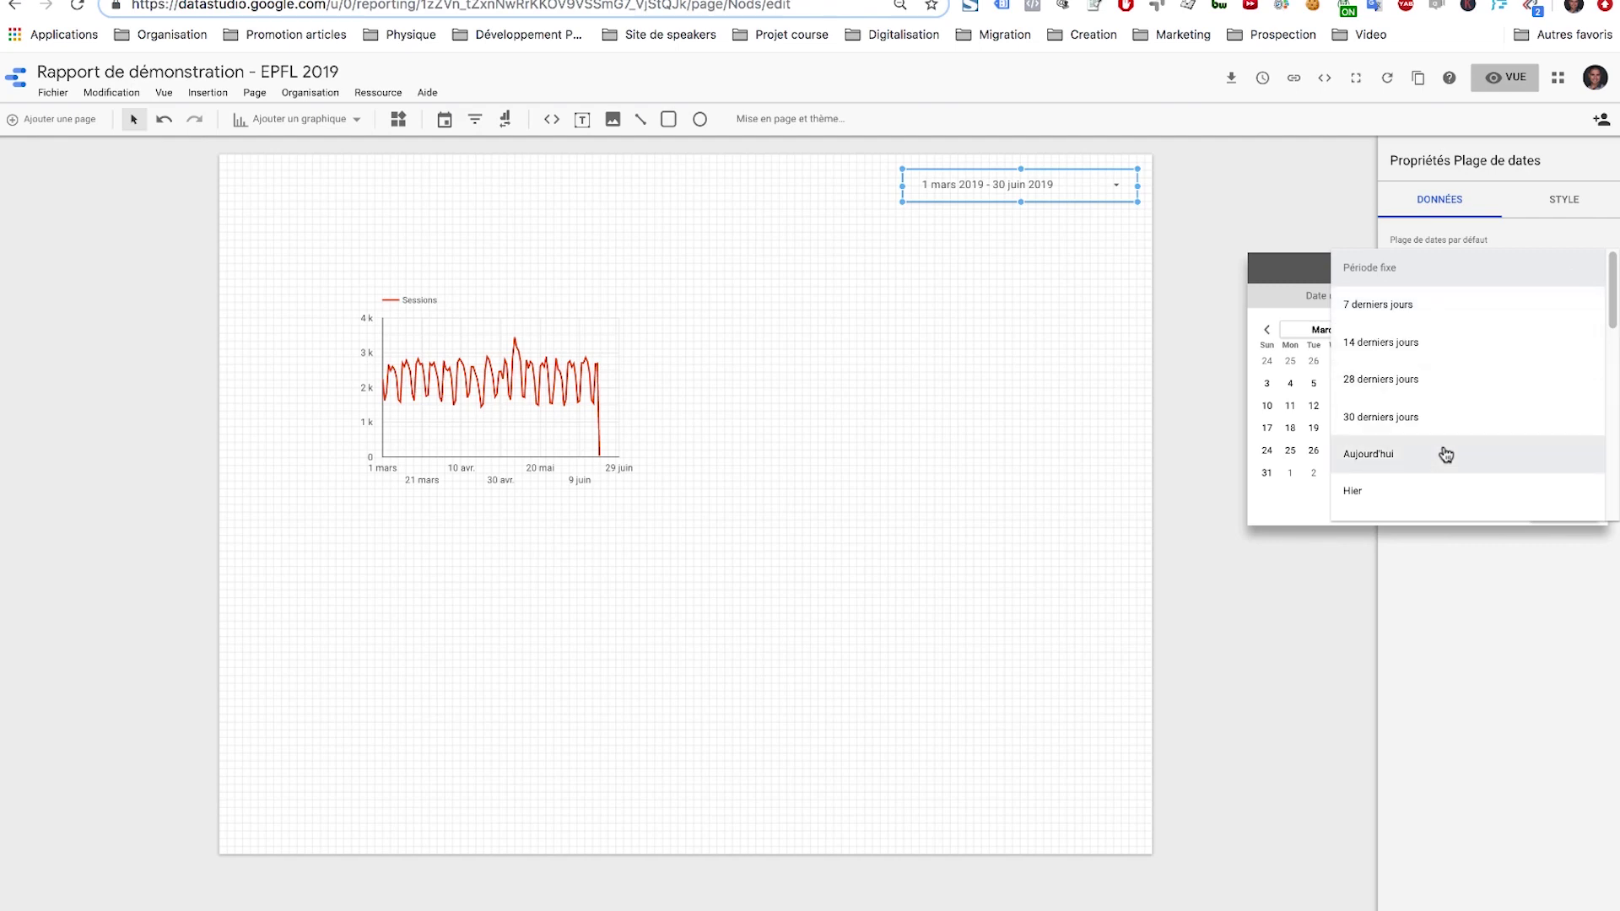
pyautogui.scroll(-5, 1431, 468)
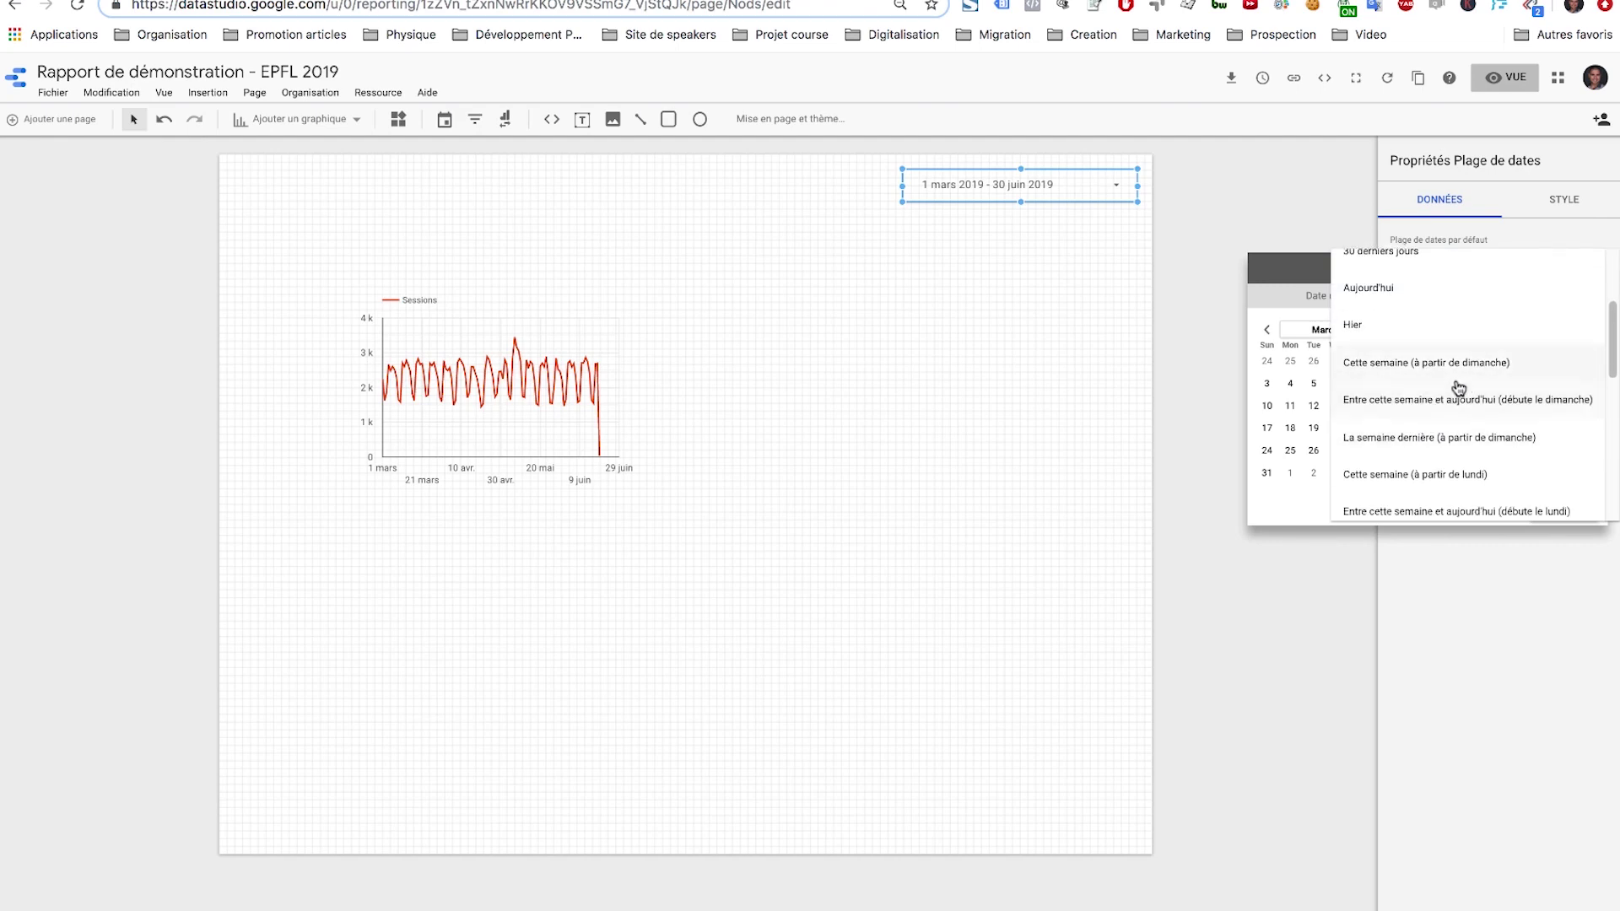
pyautogui.scroll(-10, 1458, 389)
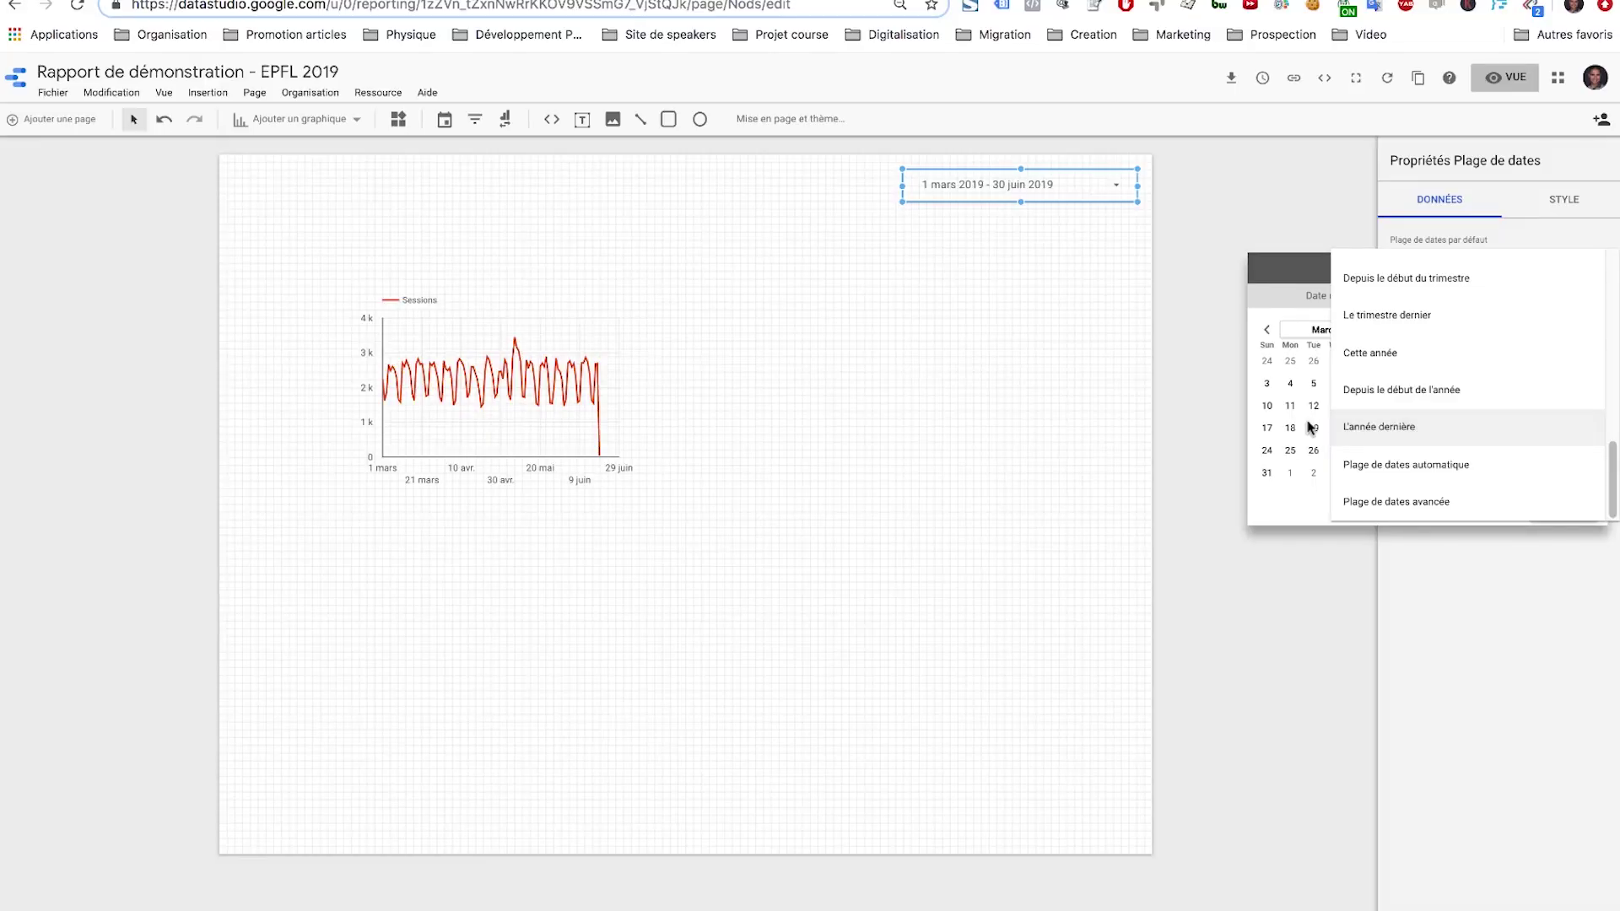
pyautogui.click(1193, 212)
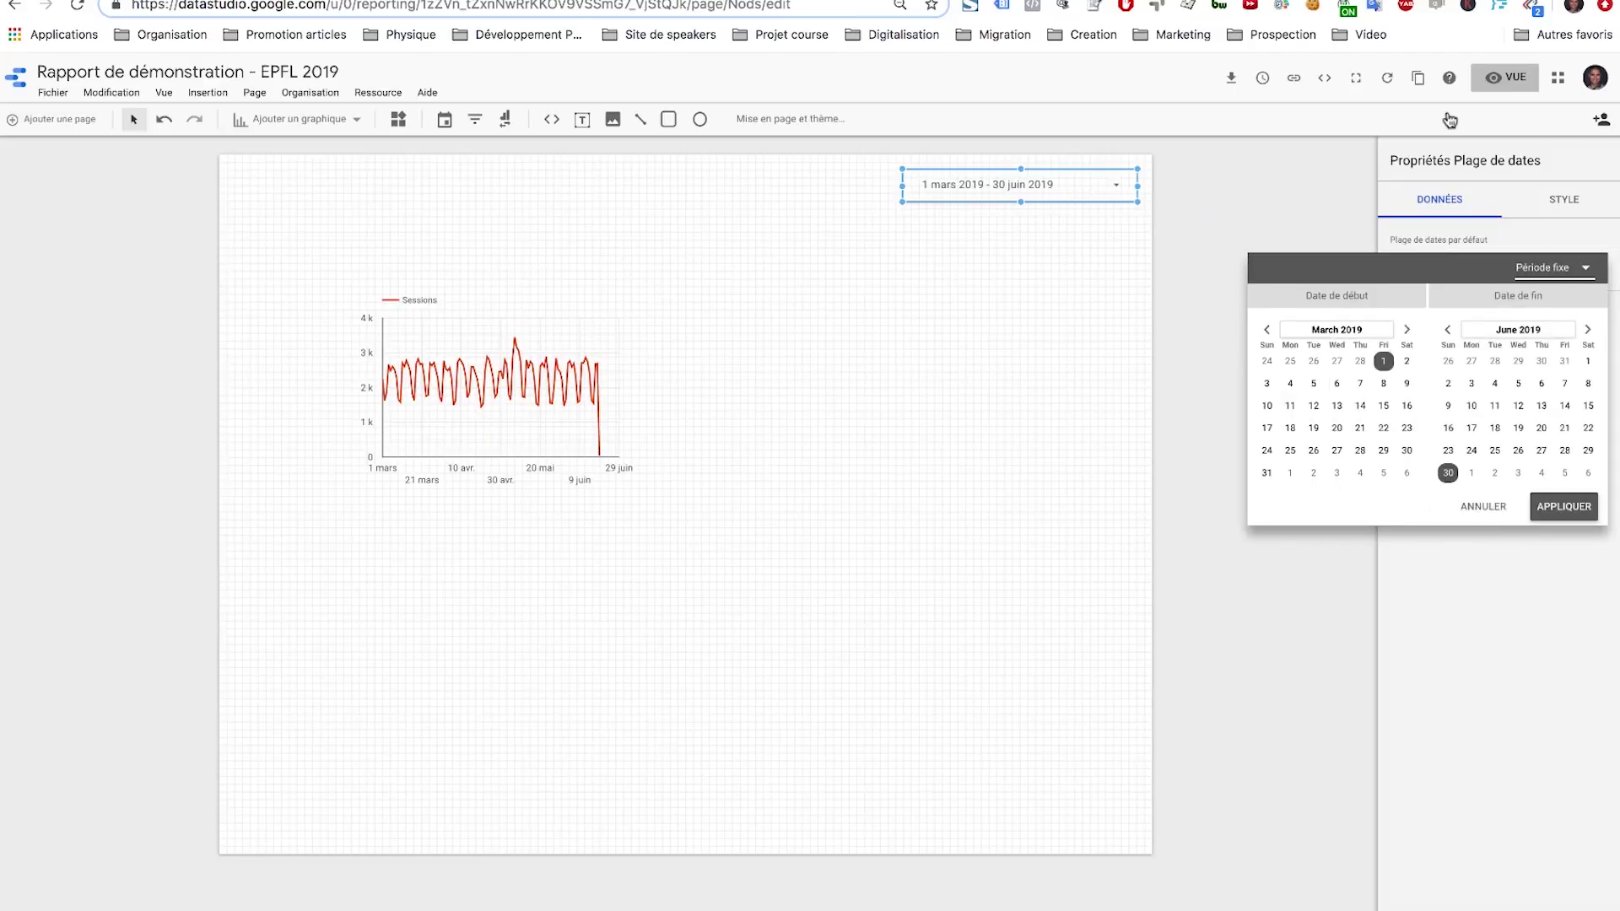
# Step: Preview the report, test the date range control with the last 30 days (30 derniers jours), and return to editing
pyautogui.click(1488, 81)
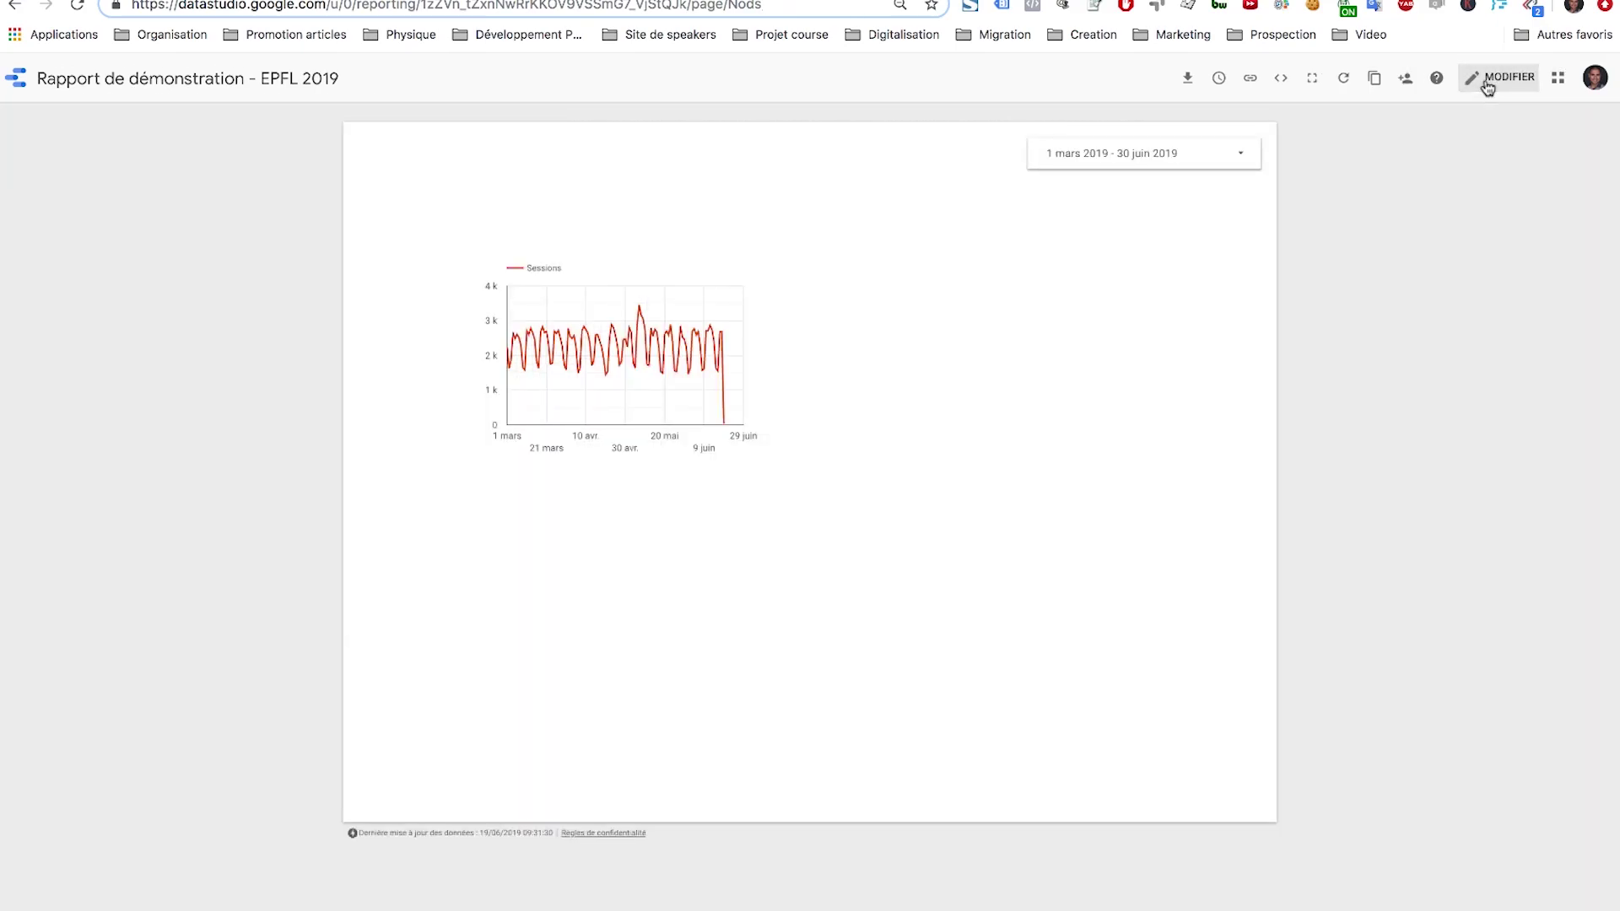
pyautogui.click(1491, 85)
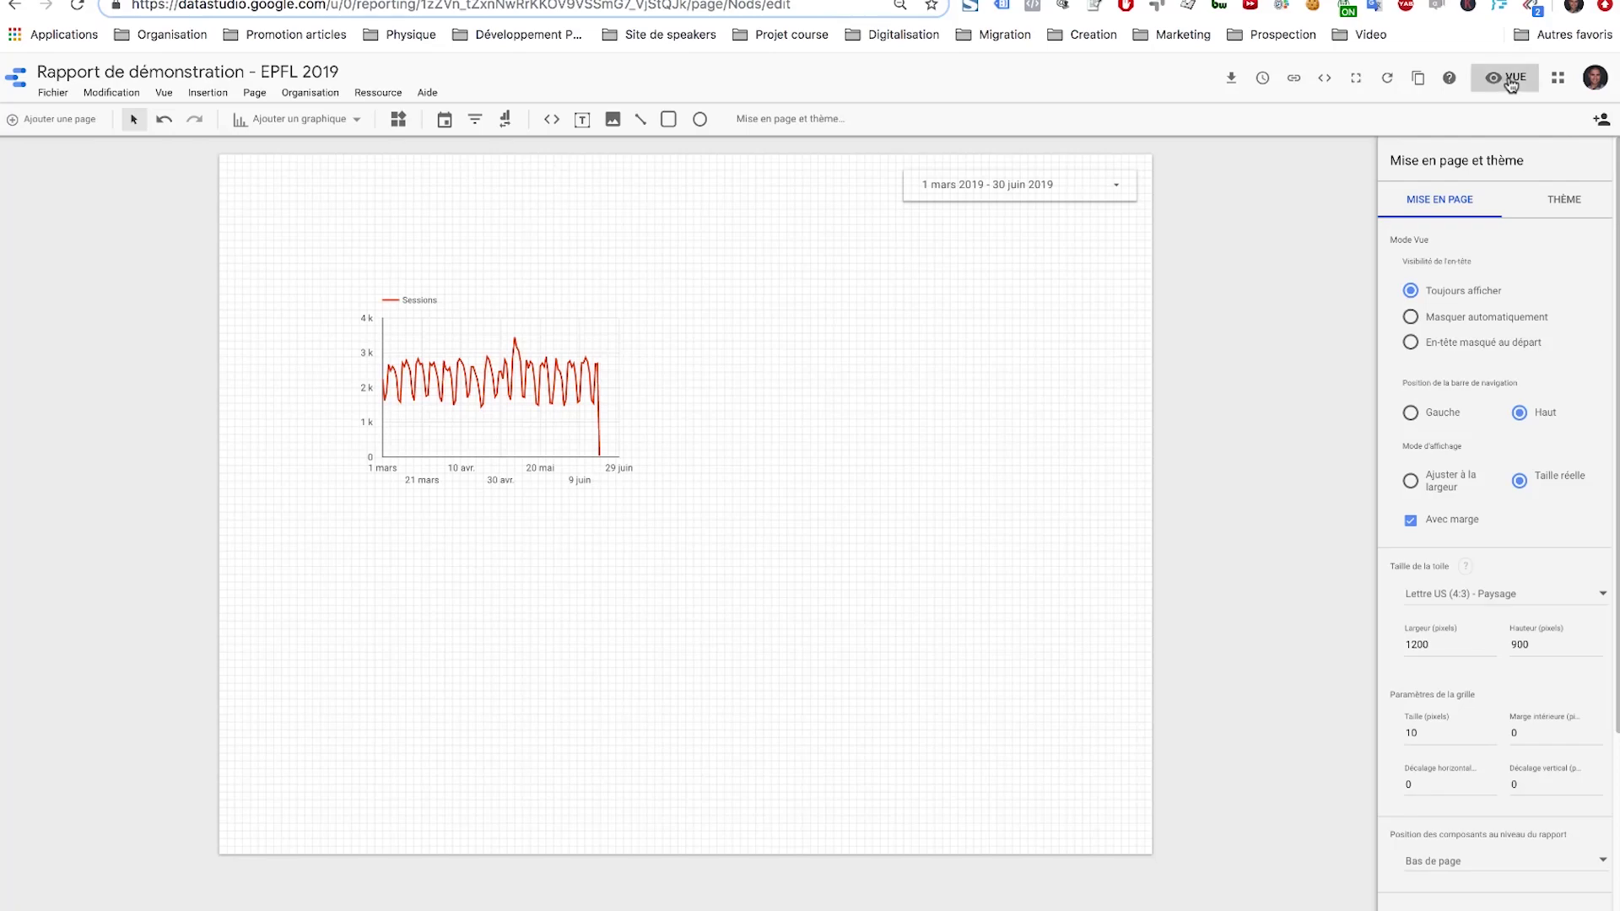
pyautogui.click(1507, 79)
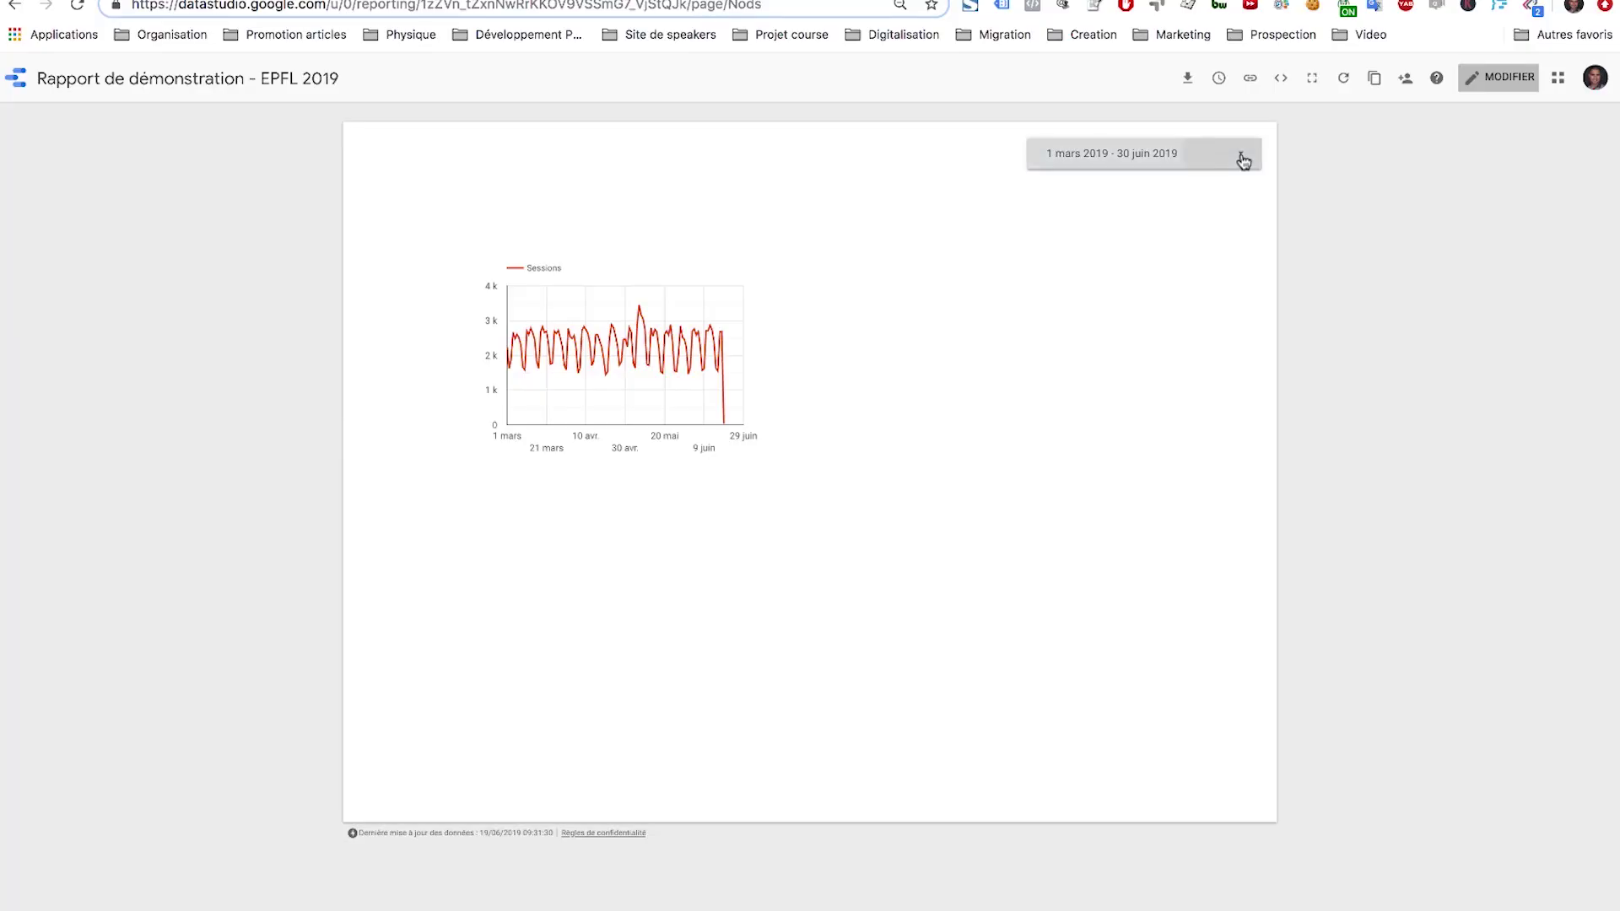
pyautogui.click(1237, 155)
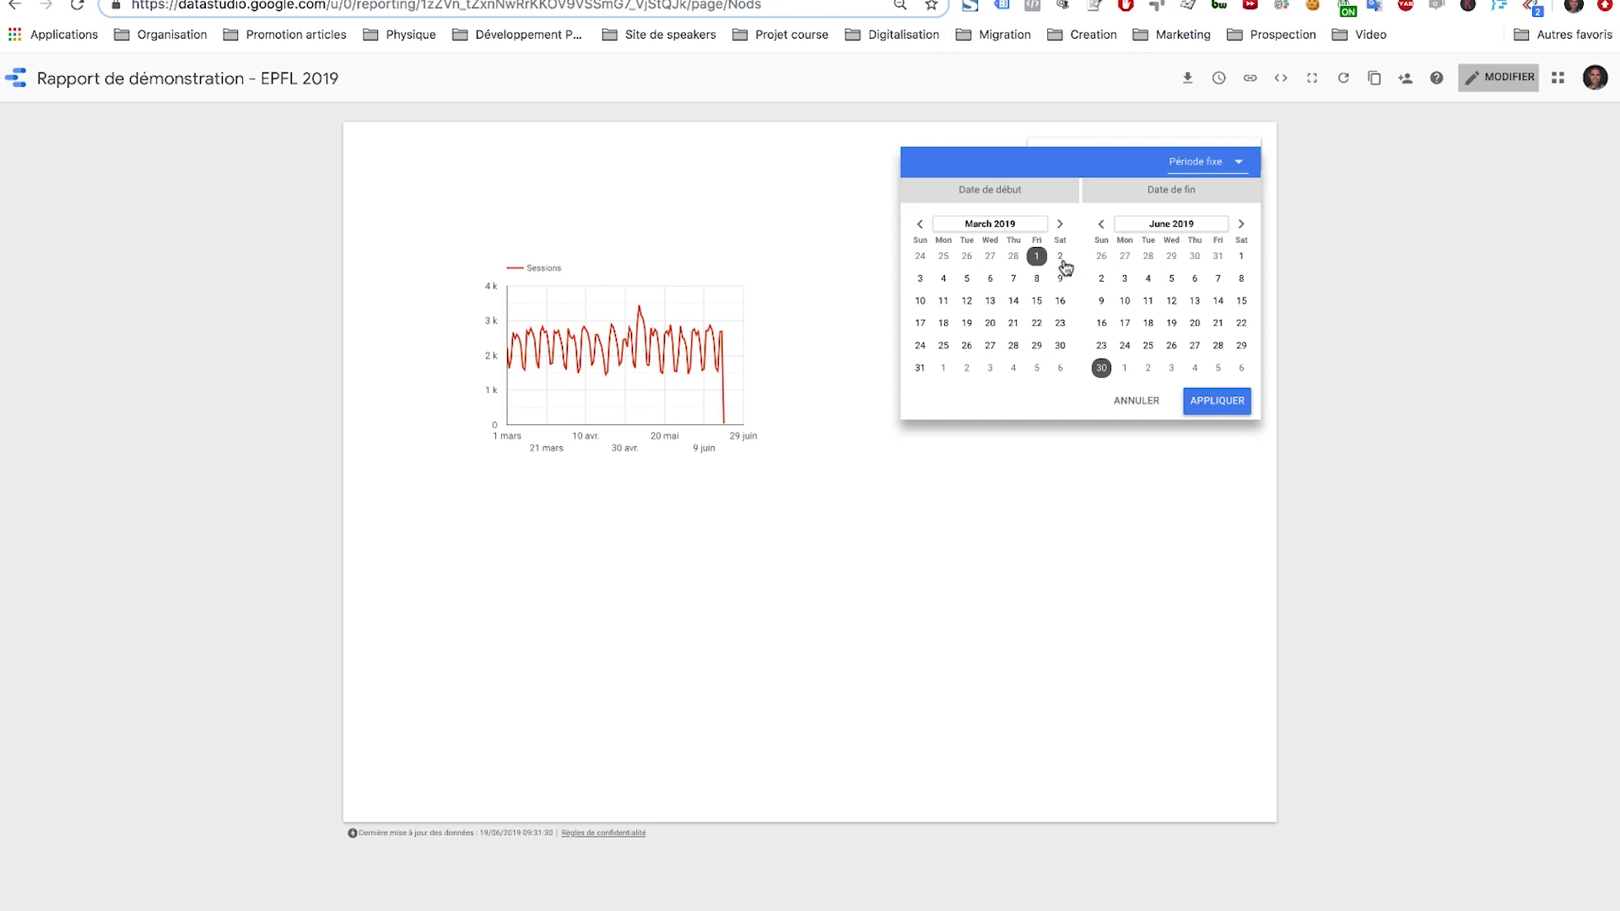
pyautogui.click(1234, 166)
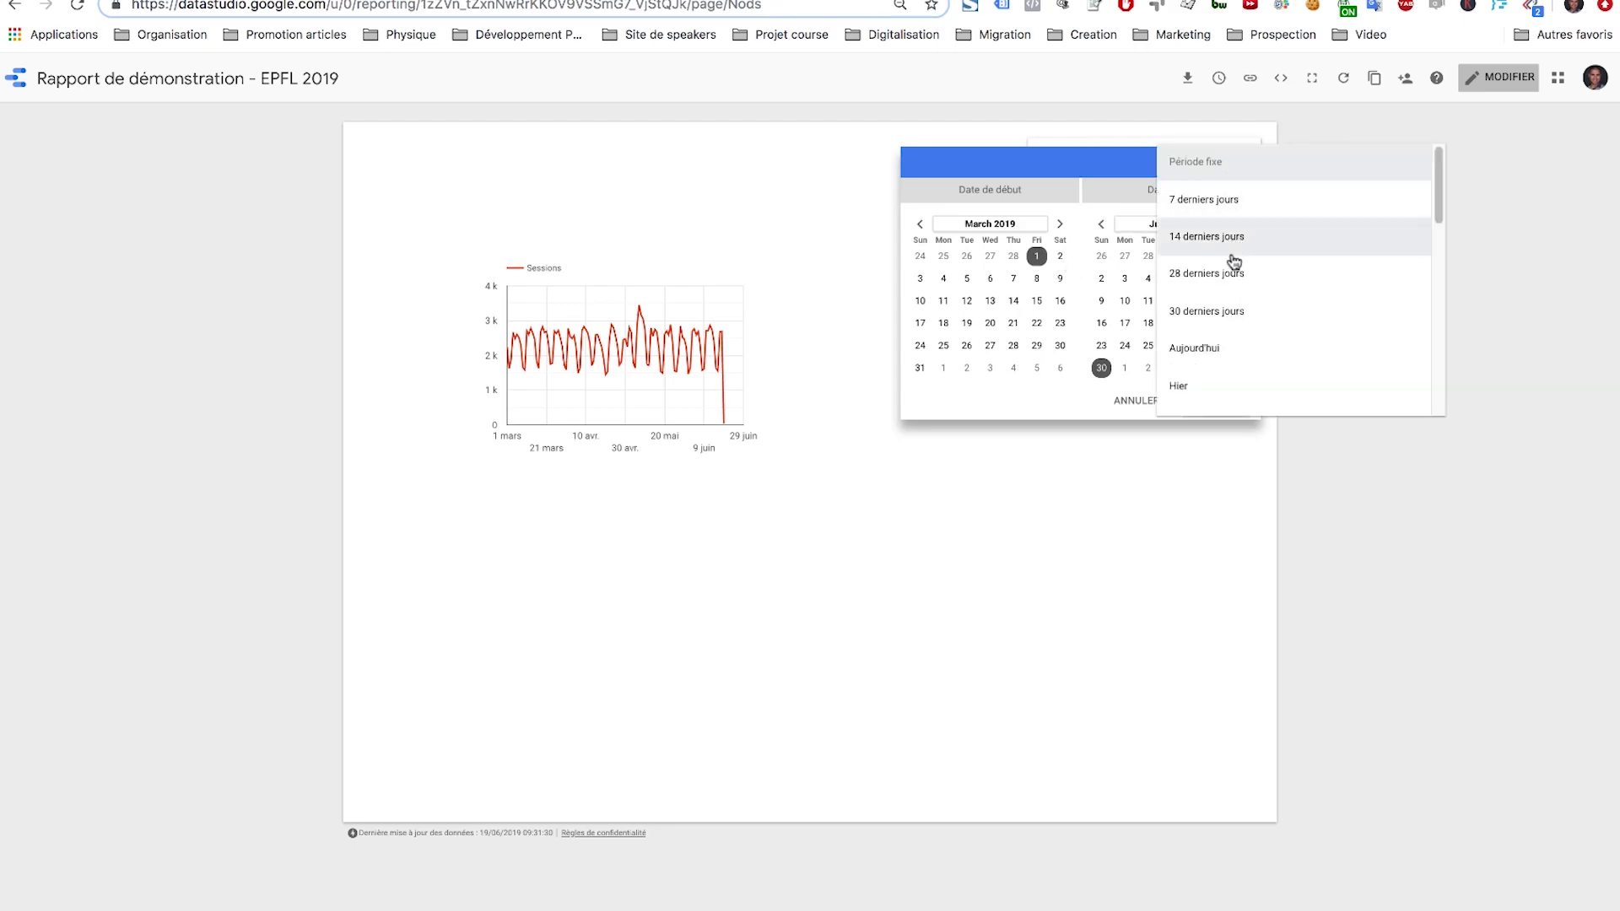
pyautogui.click(1227, 314)
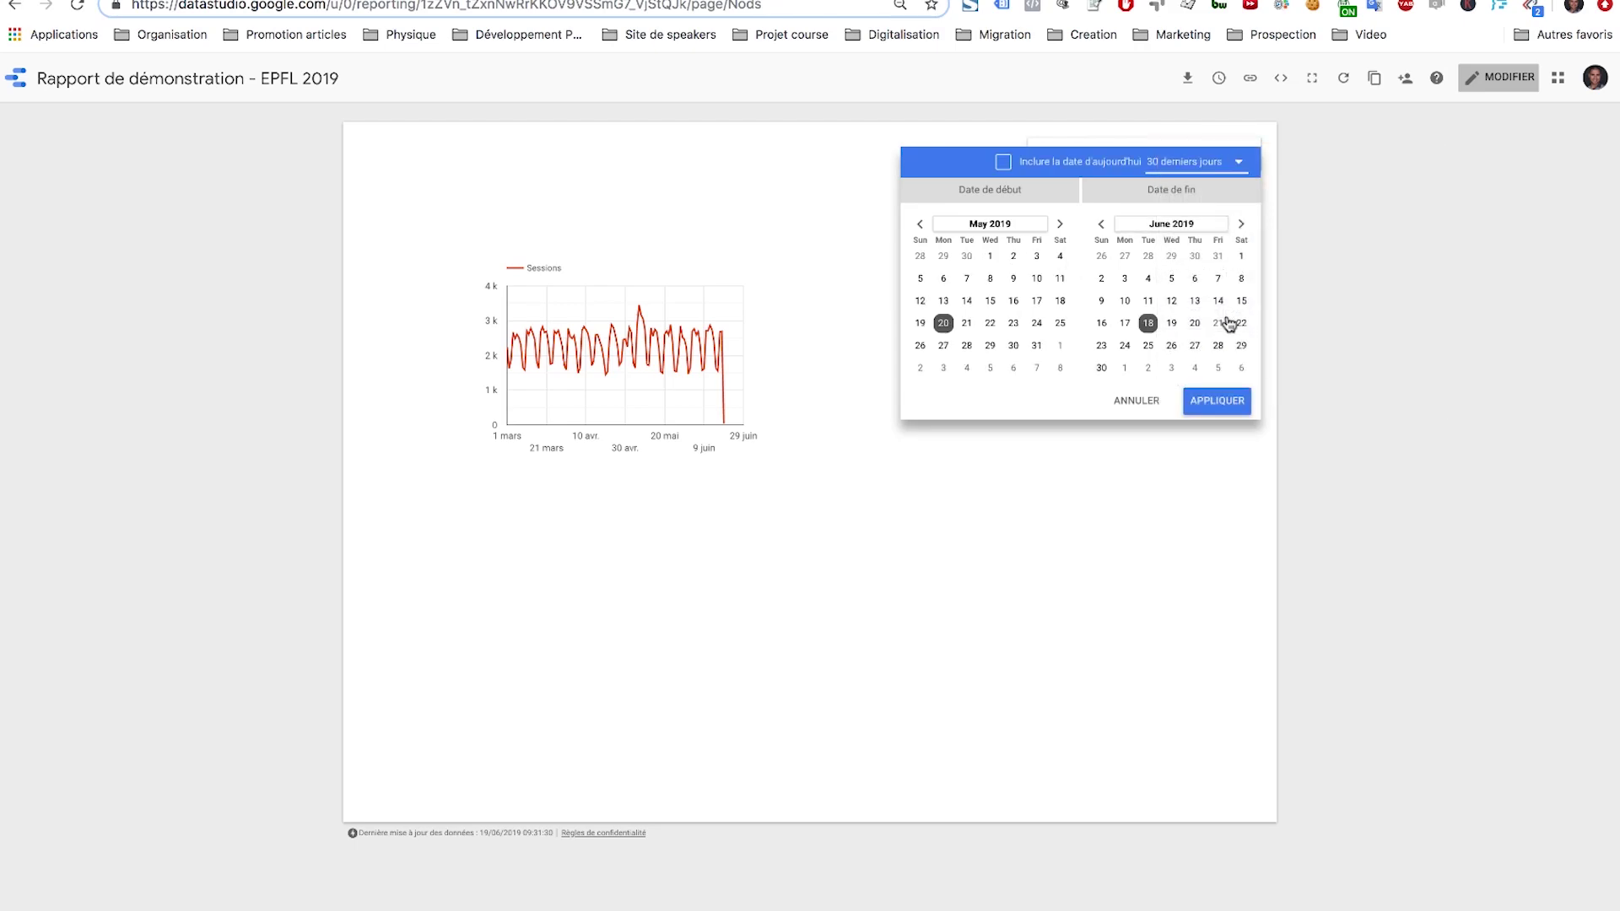
pyautogui.click(1223, 402)
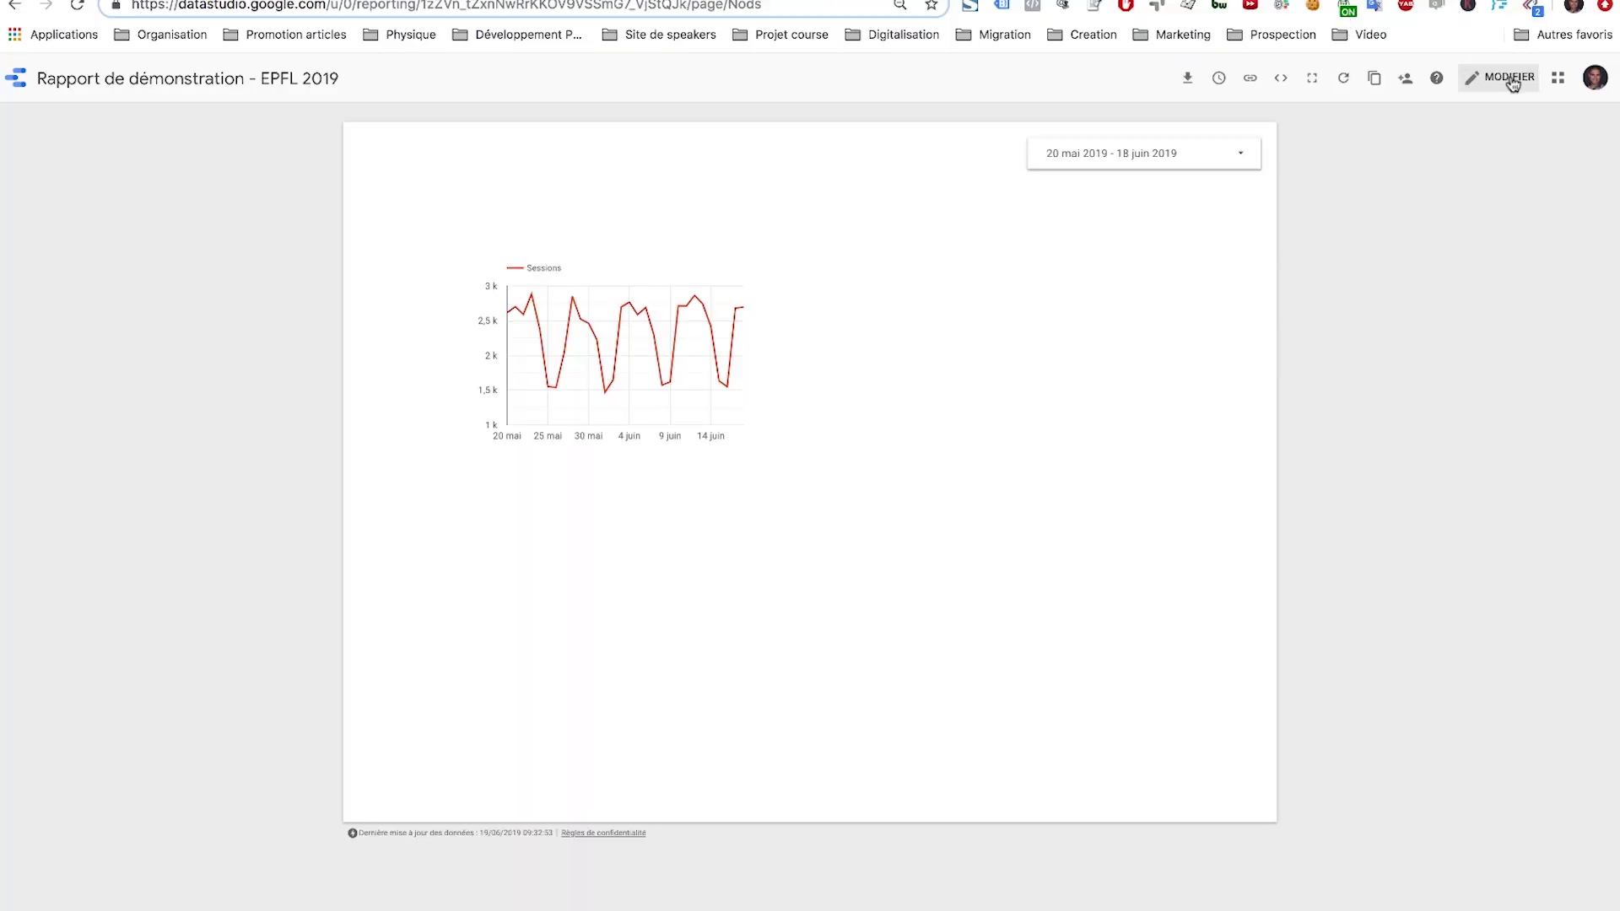
pyautogui.click(1510, 79)
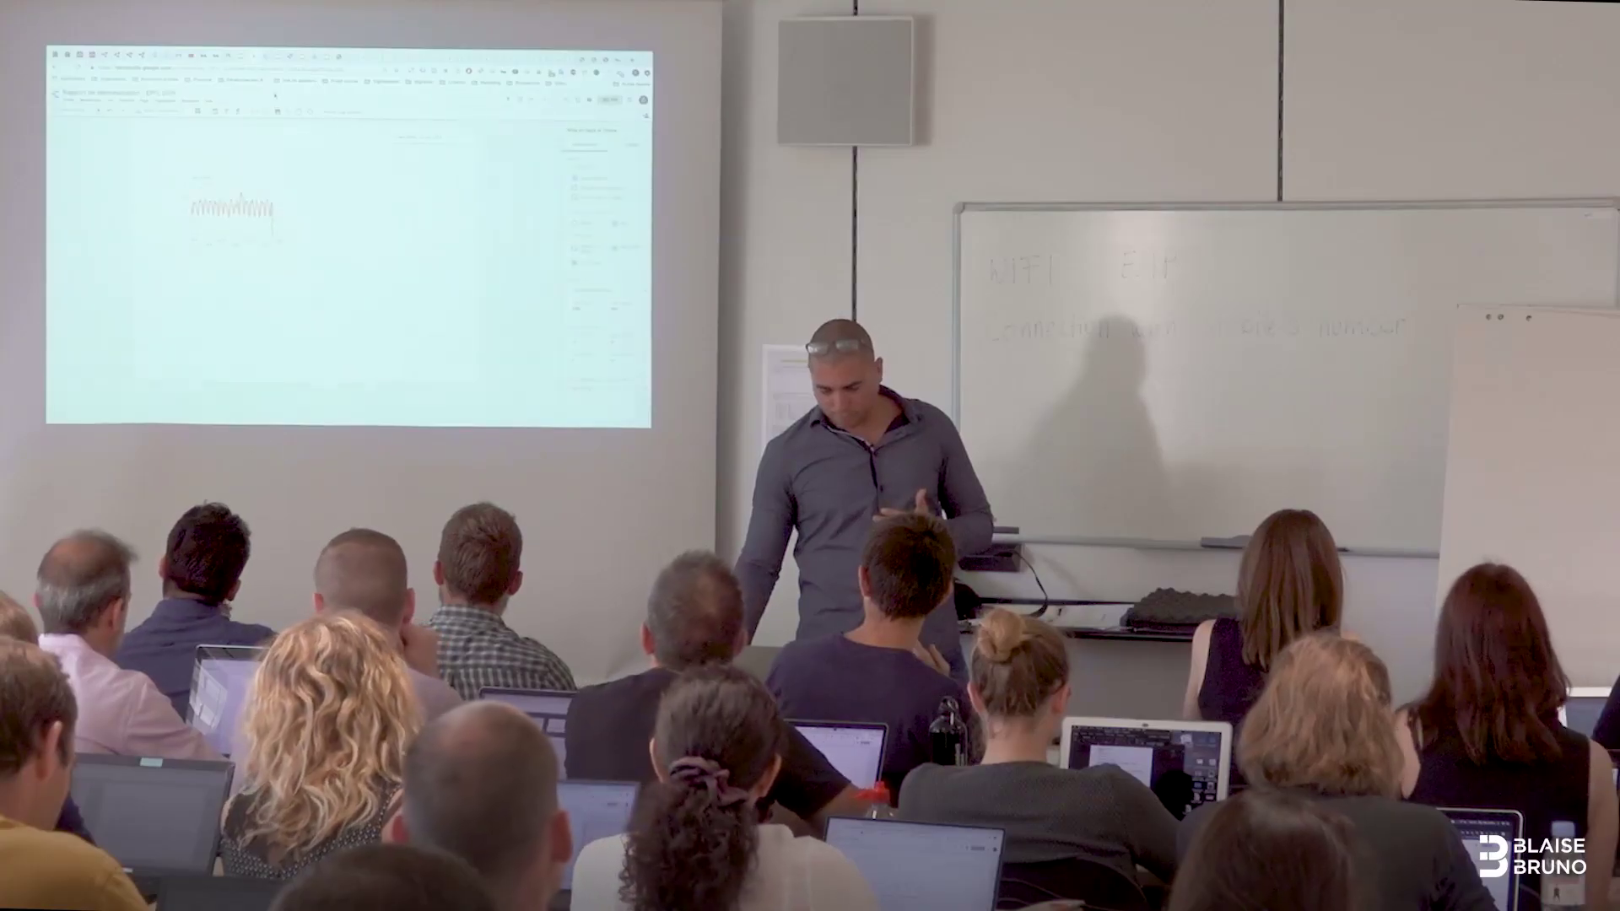
# Step: Add a Google Analytics data control beside the date range control and open its list of connector types
pyautogui.click(234, 59)
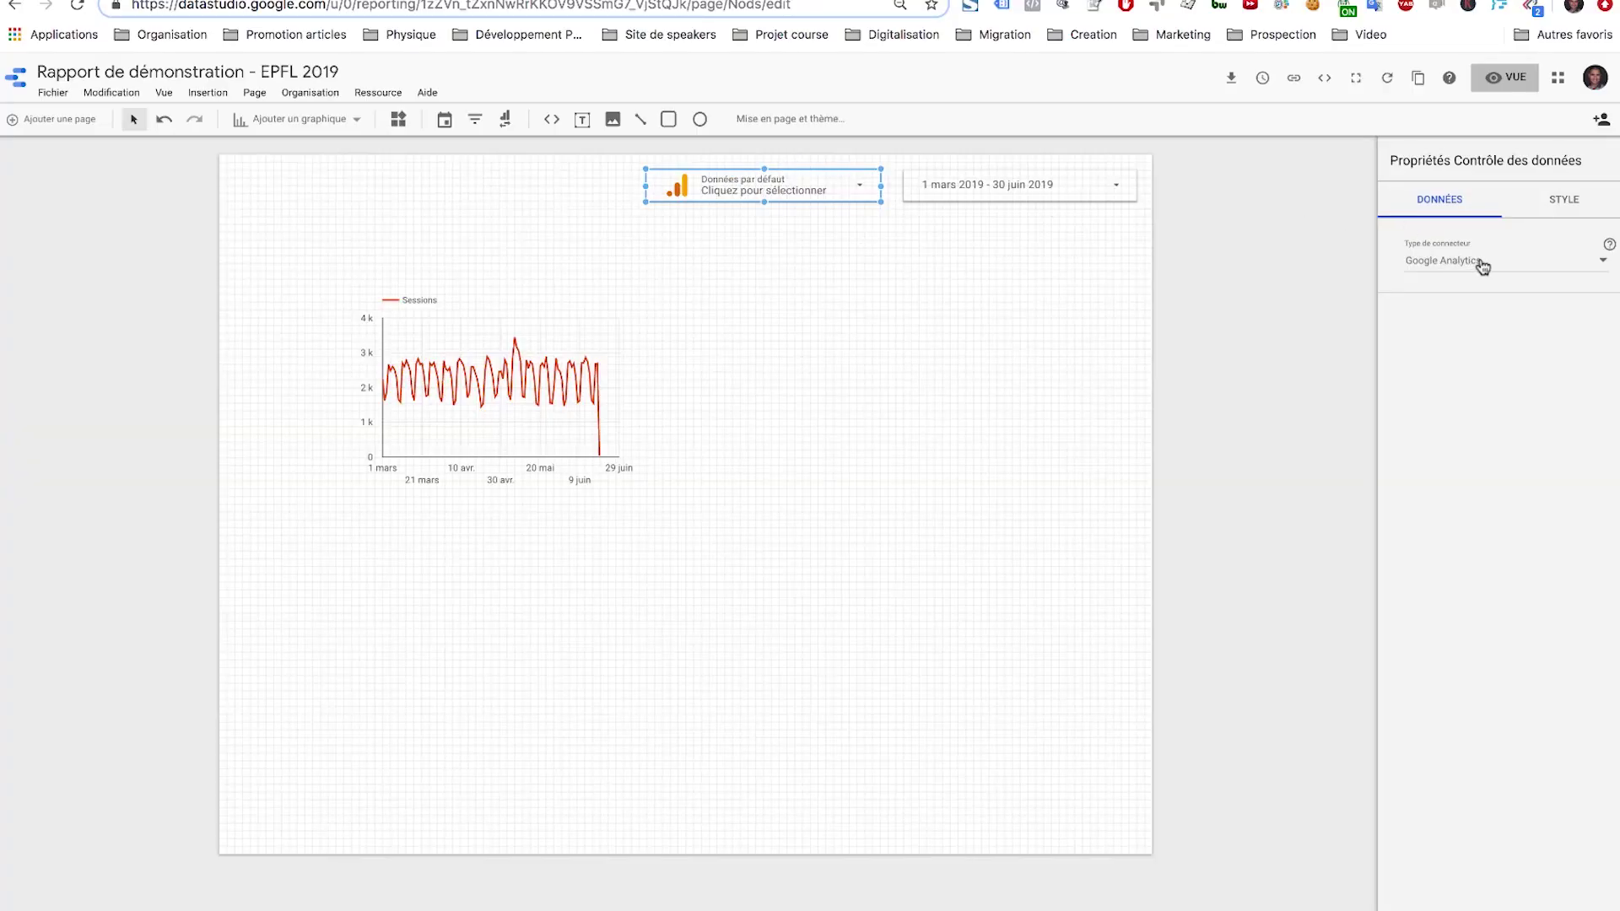
pyautogui.click(1482, 268)
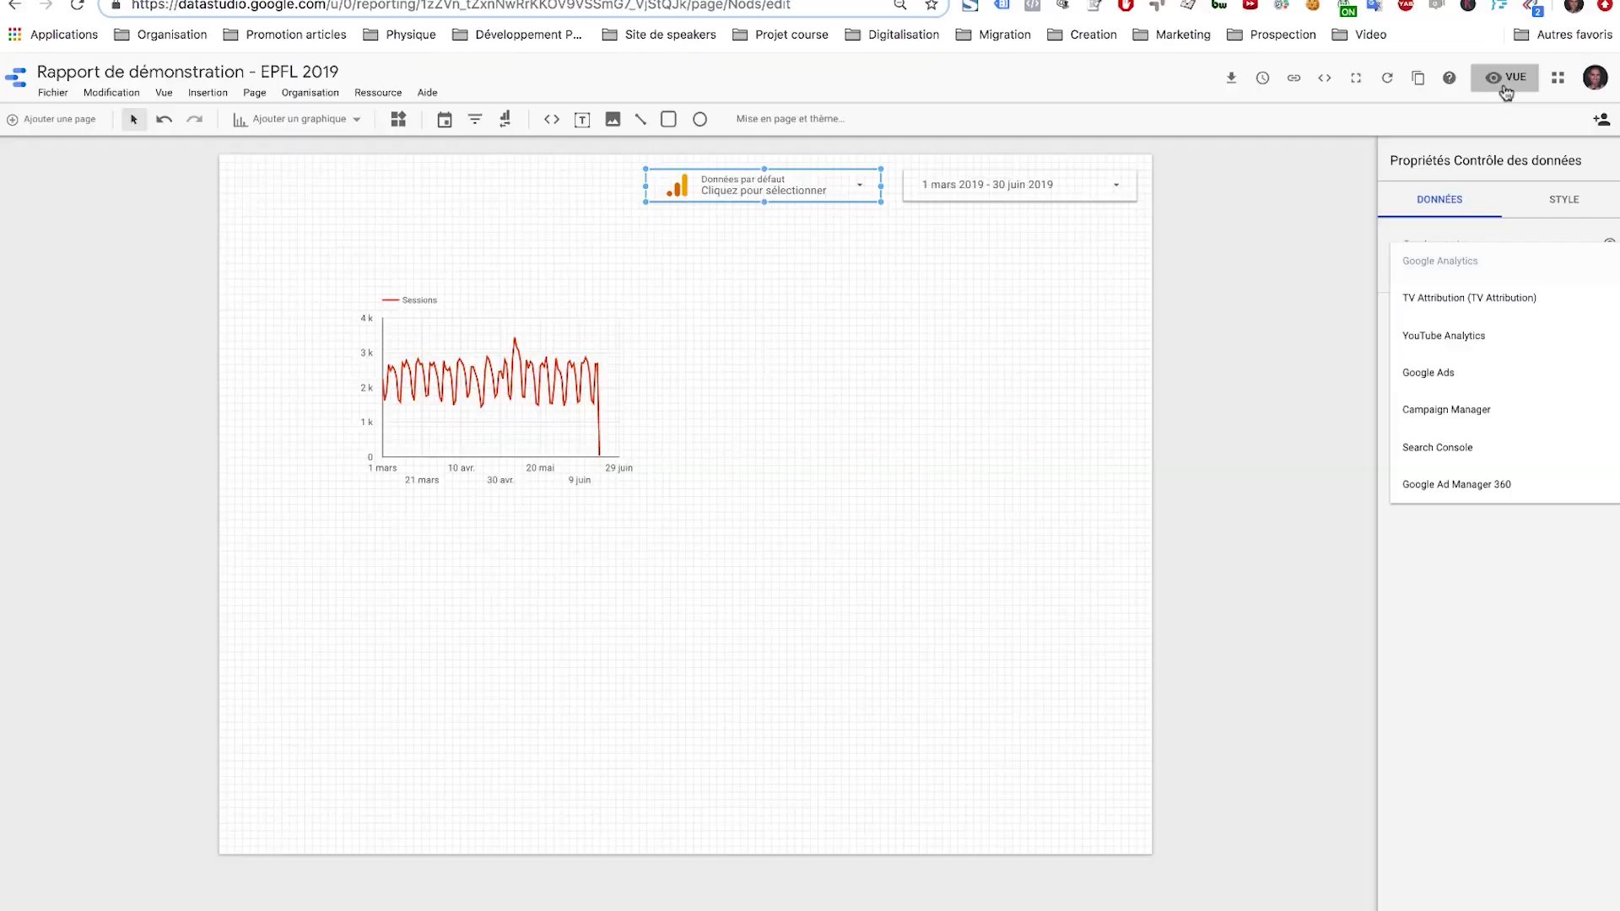
# Step: Preview the report and examine the Analytics accounts and views offered by the data control without choosing another one
pyautogui.click(1504, 85)
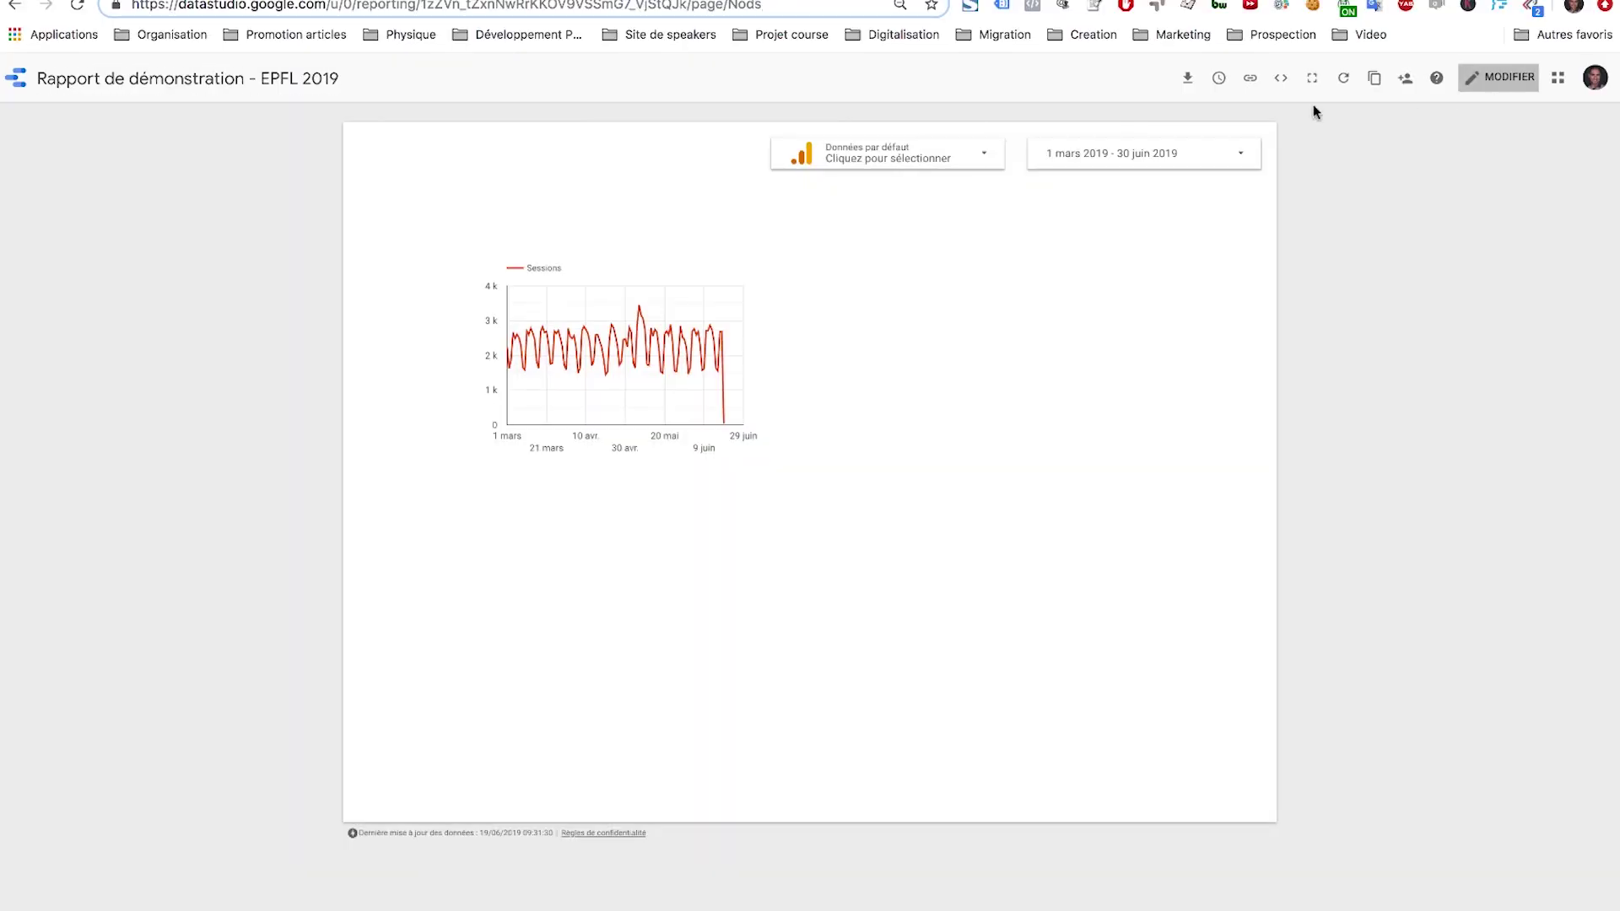
pyautogui.click(976, 160)
pyautogui.scroll(-5, 1008, 295)
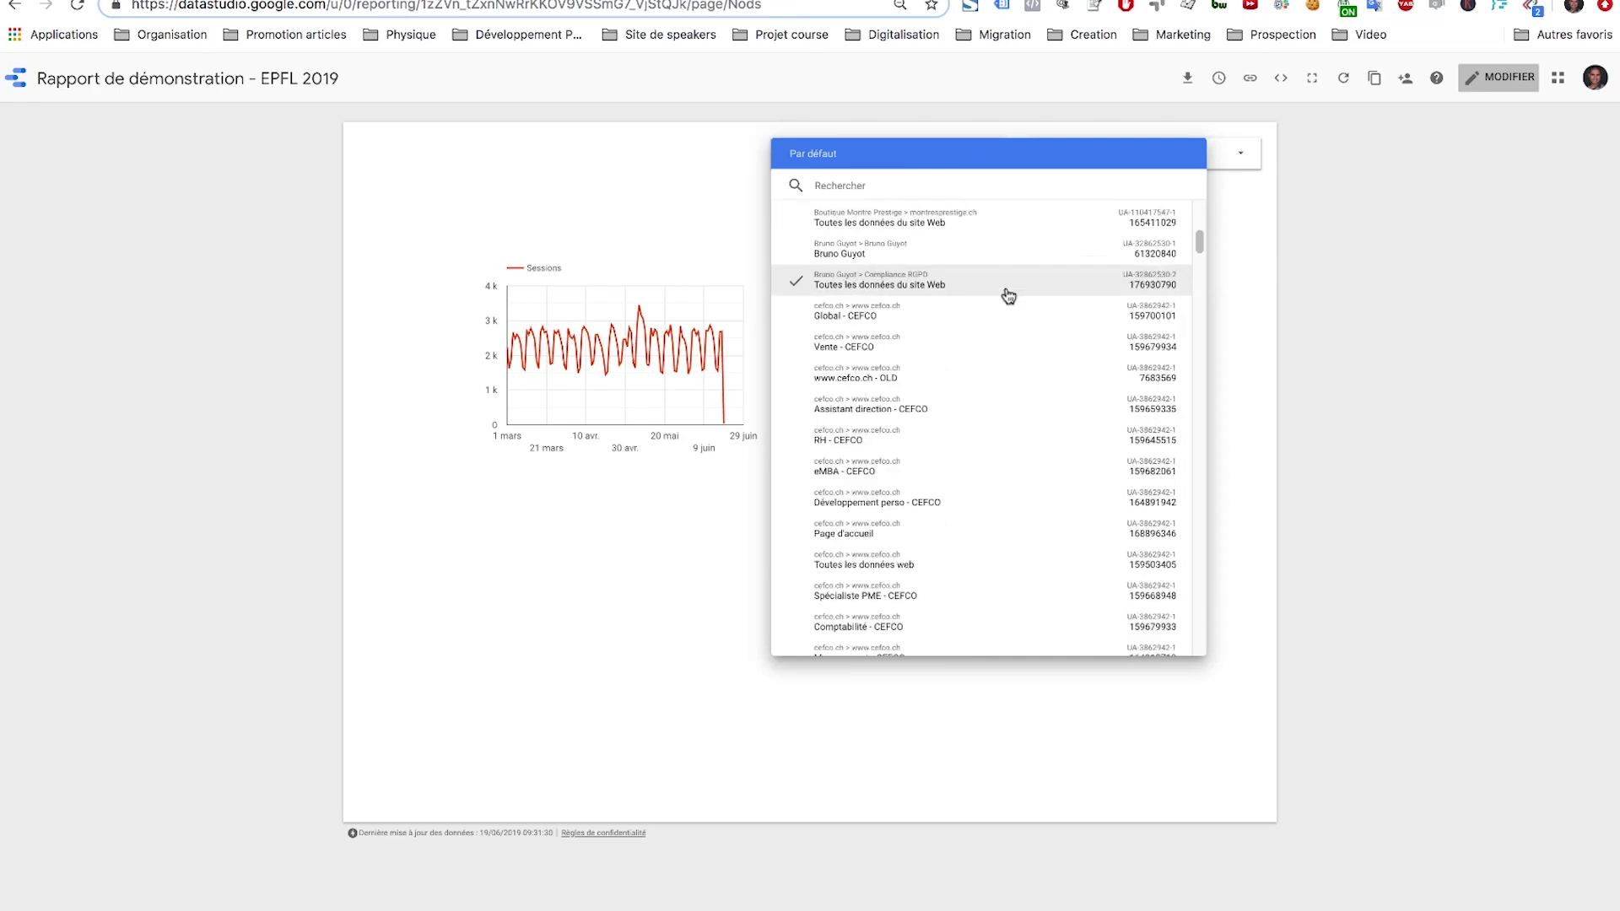
pyautogui.scroll(-5, 1015, 303)
pyautogui.scroll(15, 1008, 305)
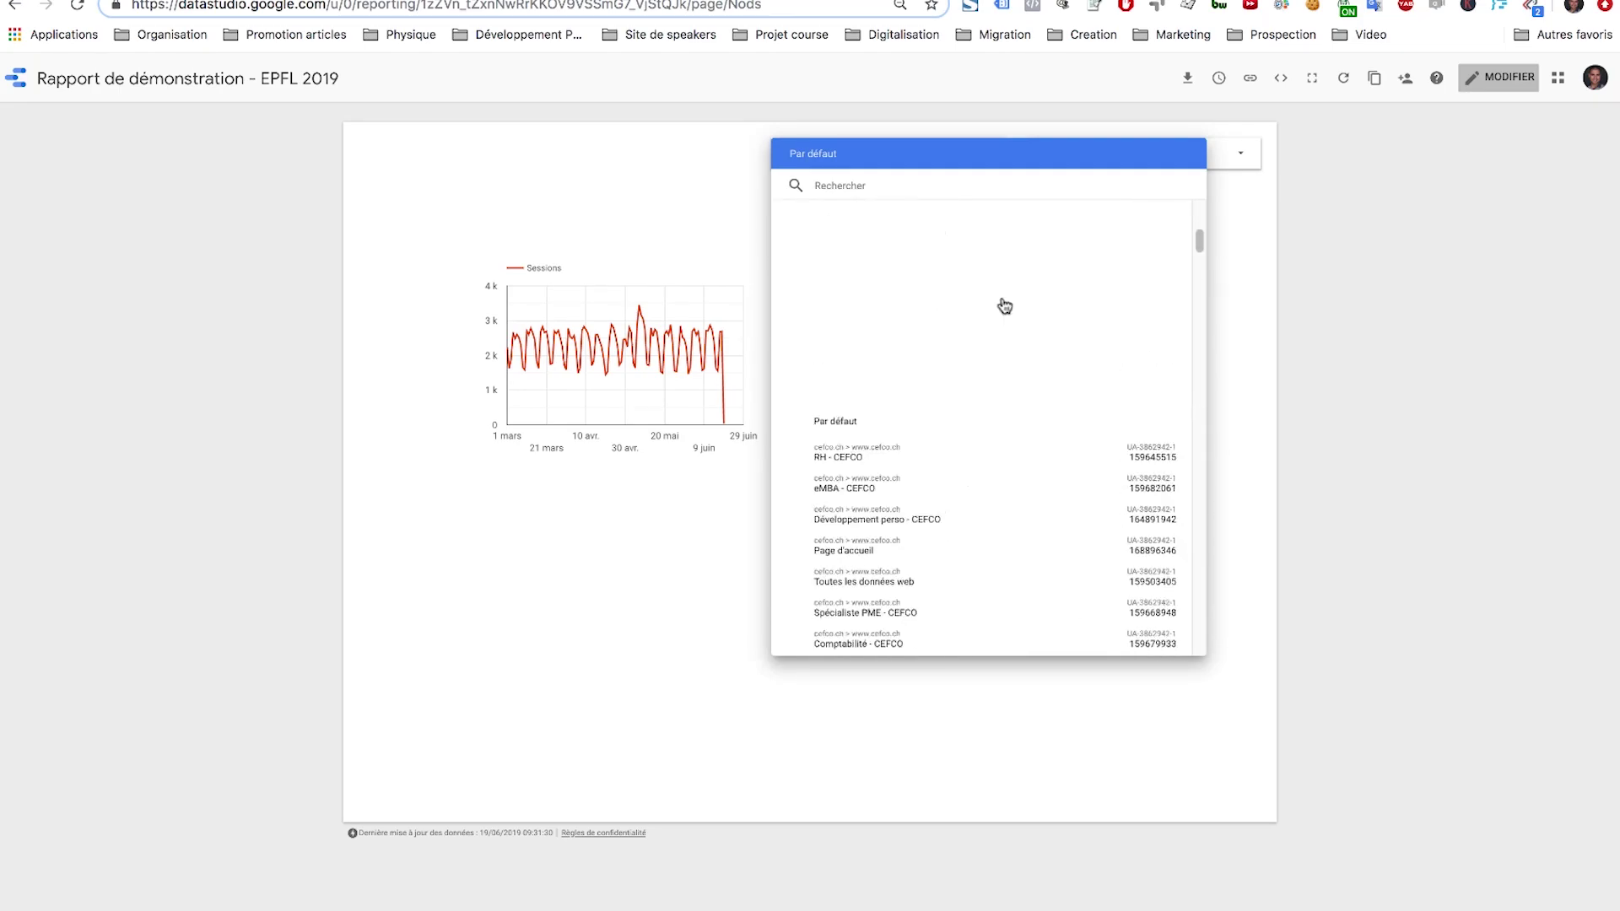
pyautogui.click(1105, 288)
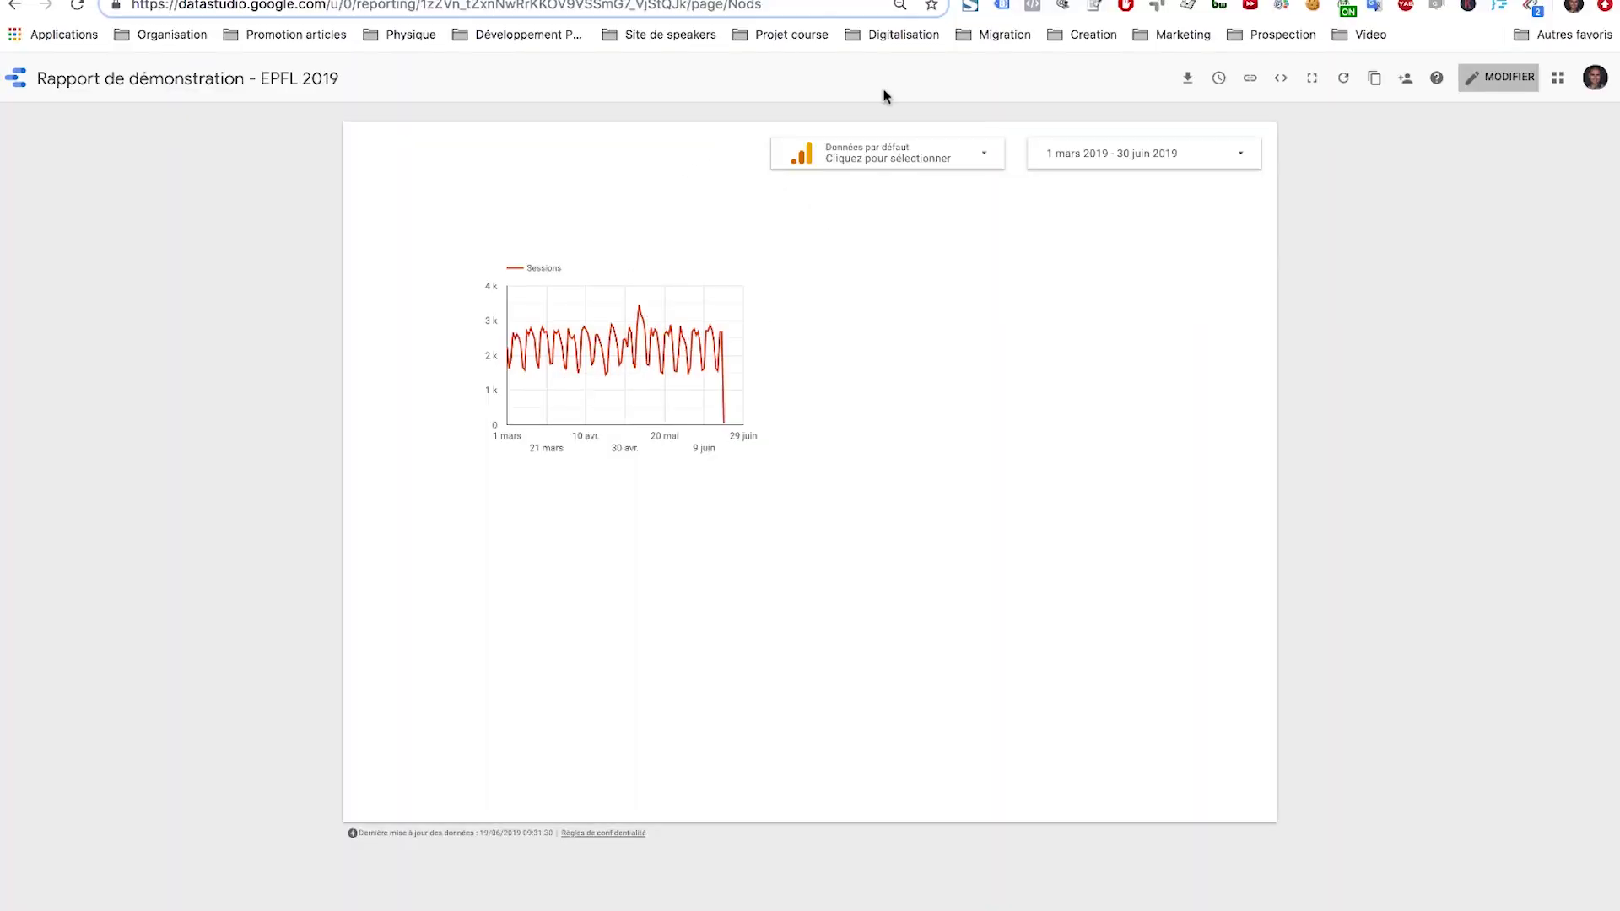
# Step: Return to editing and place a filter control to the left of the data control at the top of the page
pyautogui.click(1491, 85)
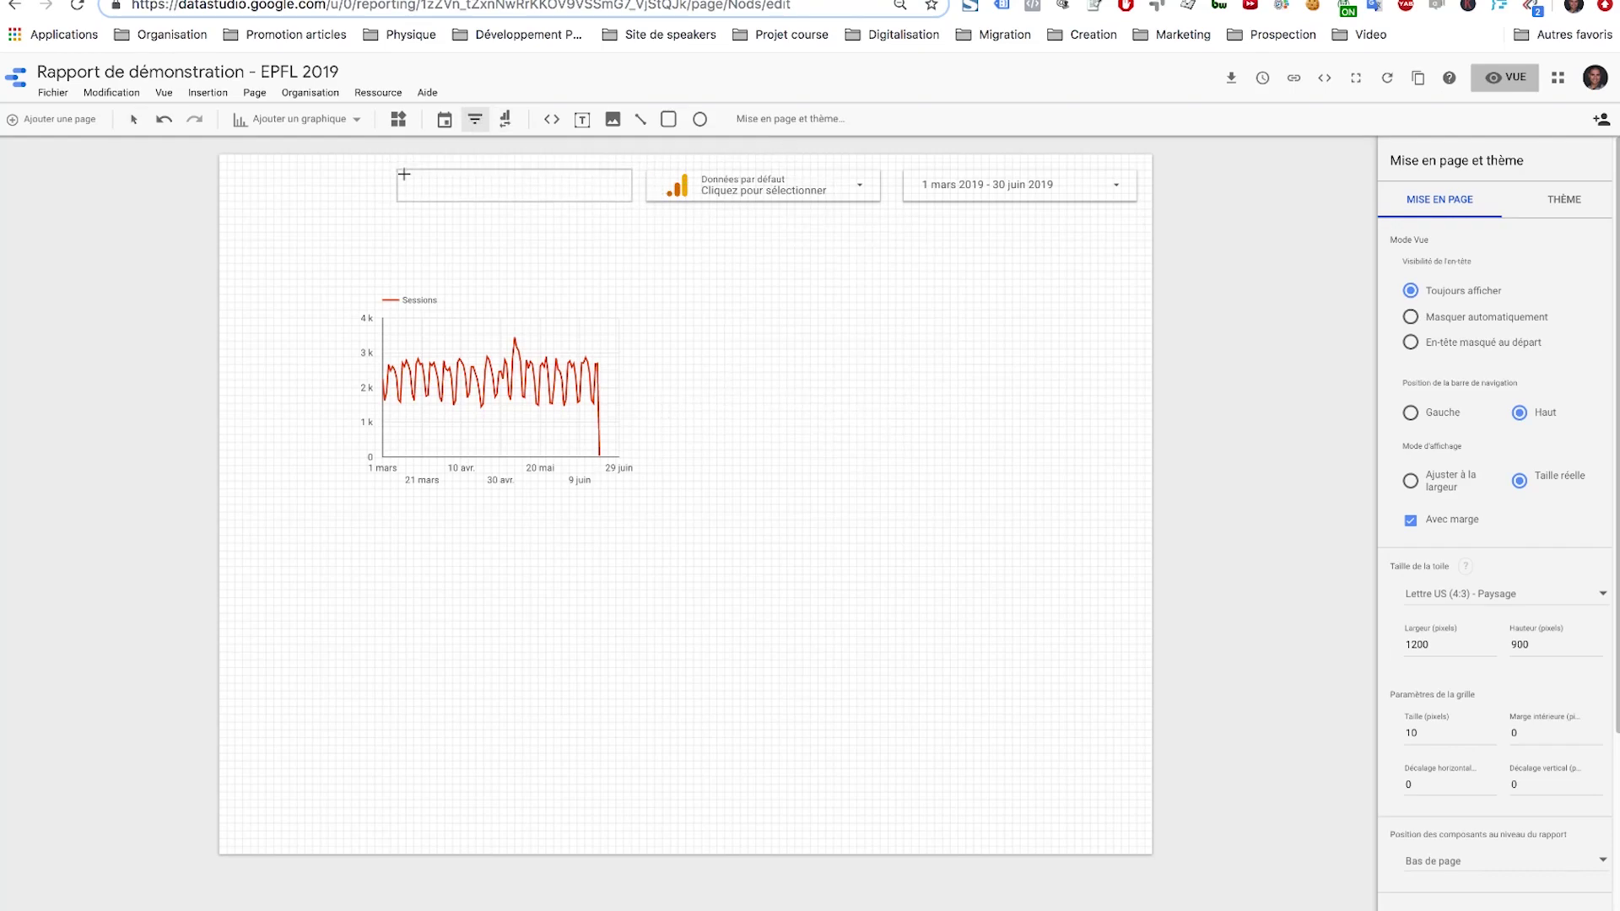
pyautogui.click(404, 175)
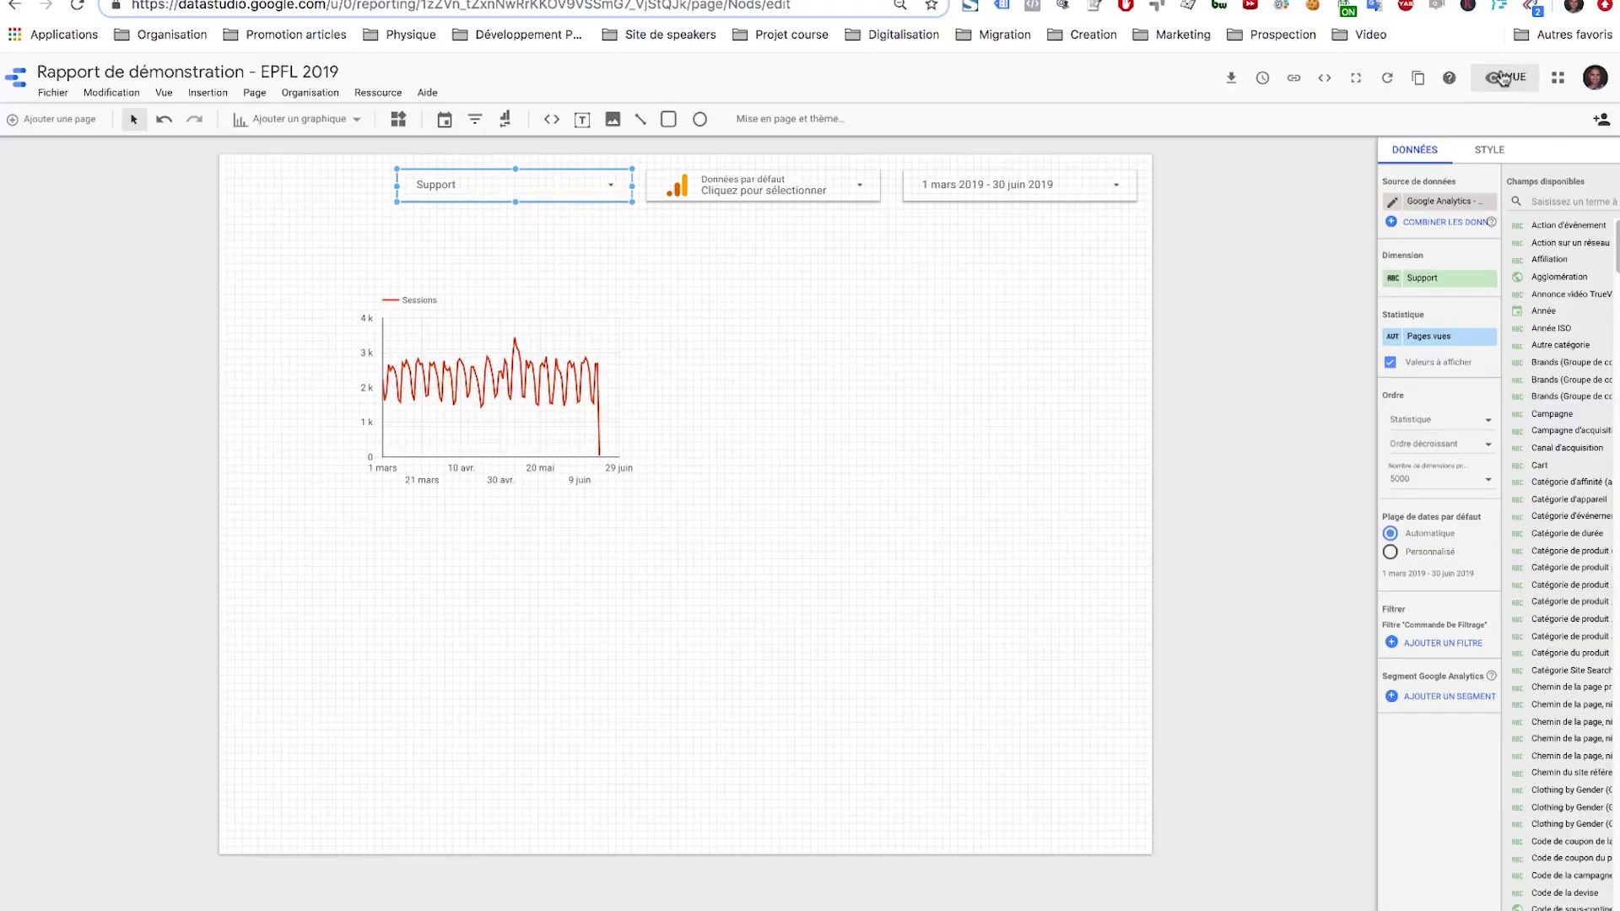
# Step: Preview the report, test the Support filter control by keeping only organic selected, and return to editing
pyautogui.click(1519, 78)
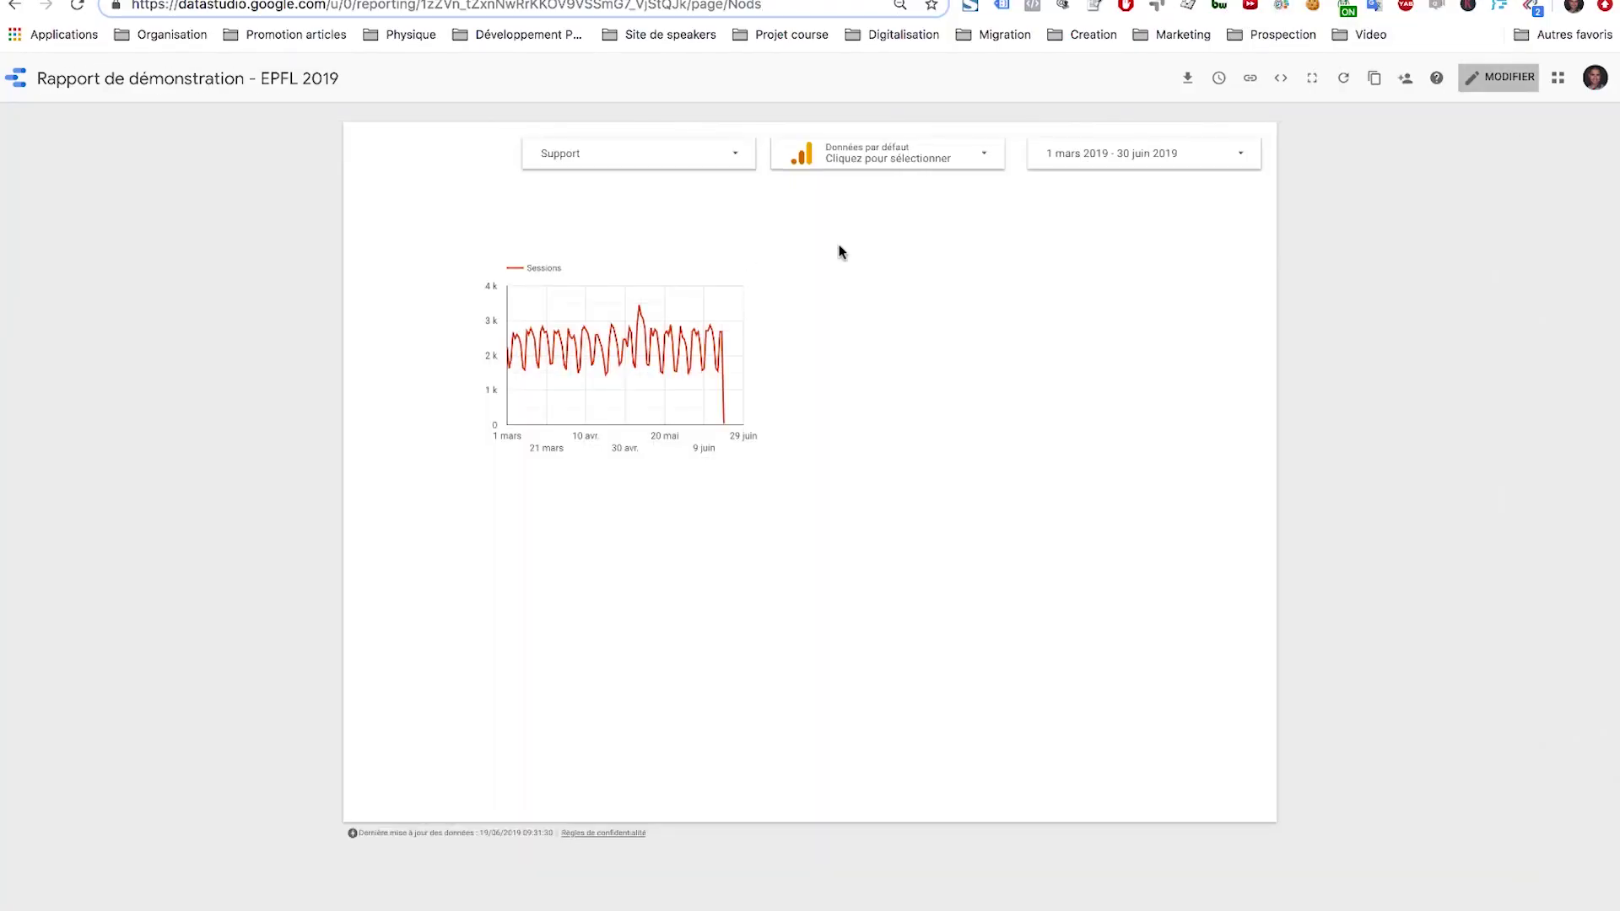
pyautogui.click(736, 160)
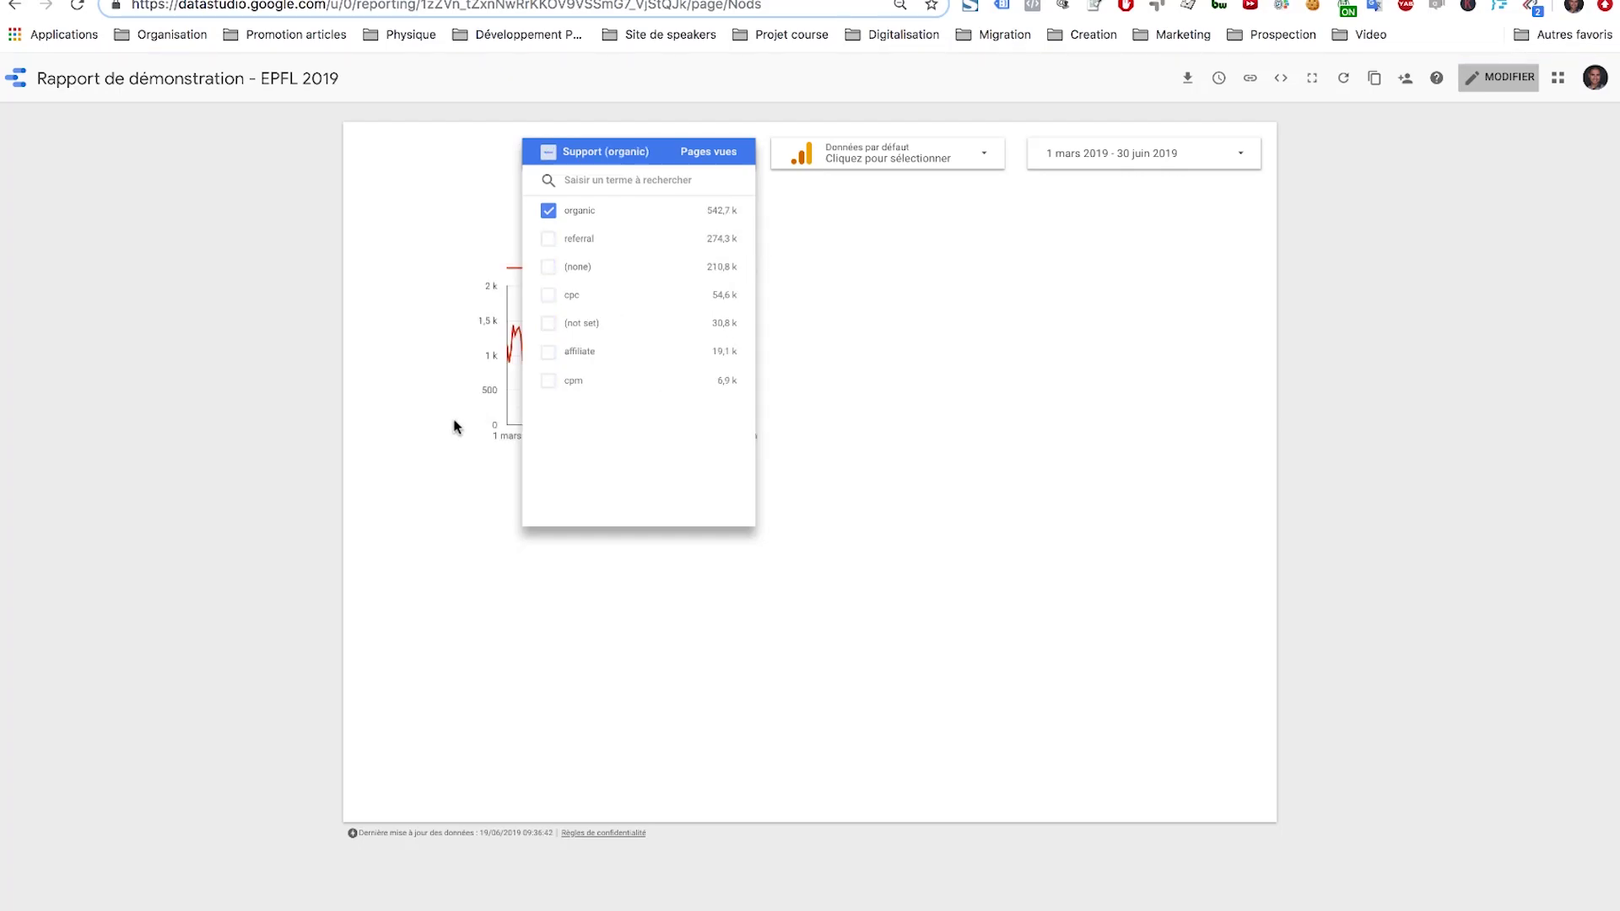
pyautogui.click(1027, 424)
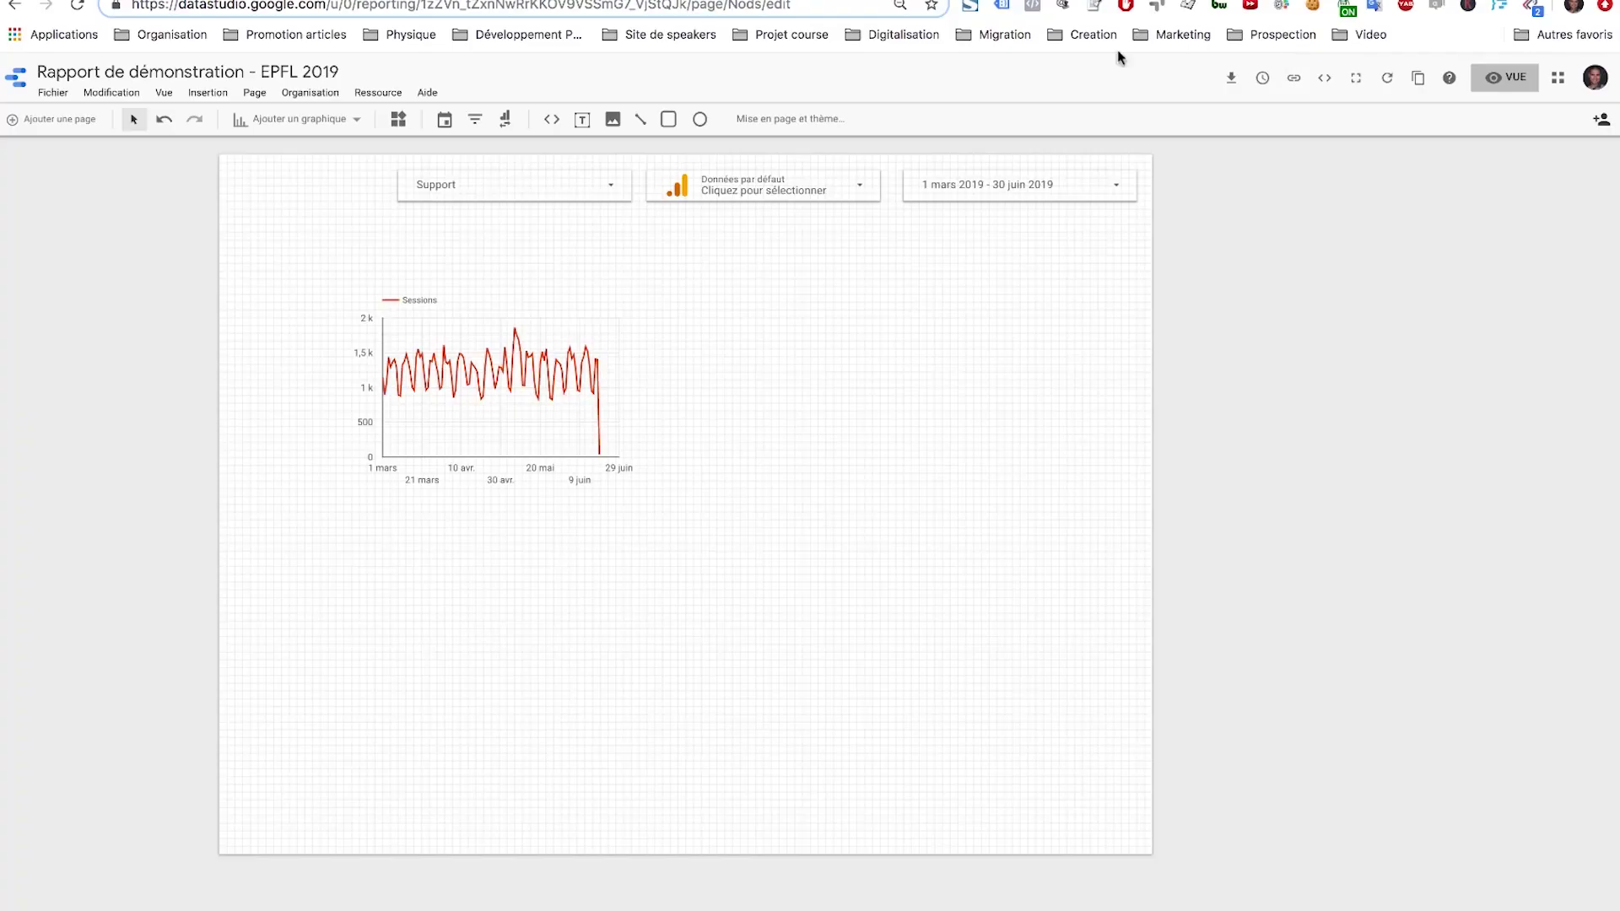
# Step: Change the dimension of the filter control at the top of the page from Support to Source
pyautogui.click(778, 154)
pyautogui.click(560, 185)
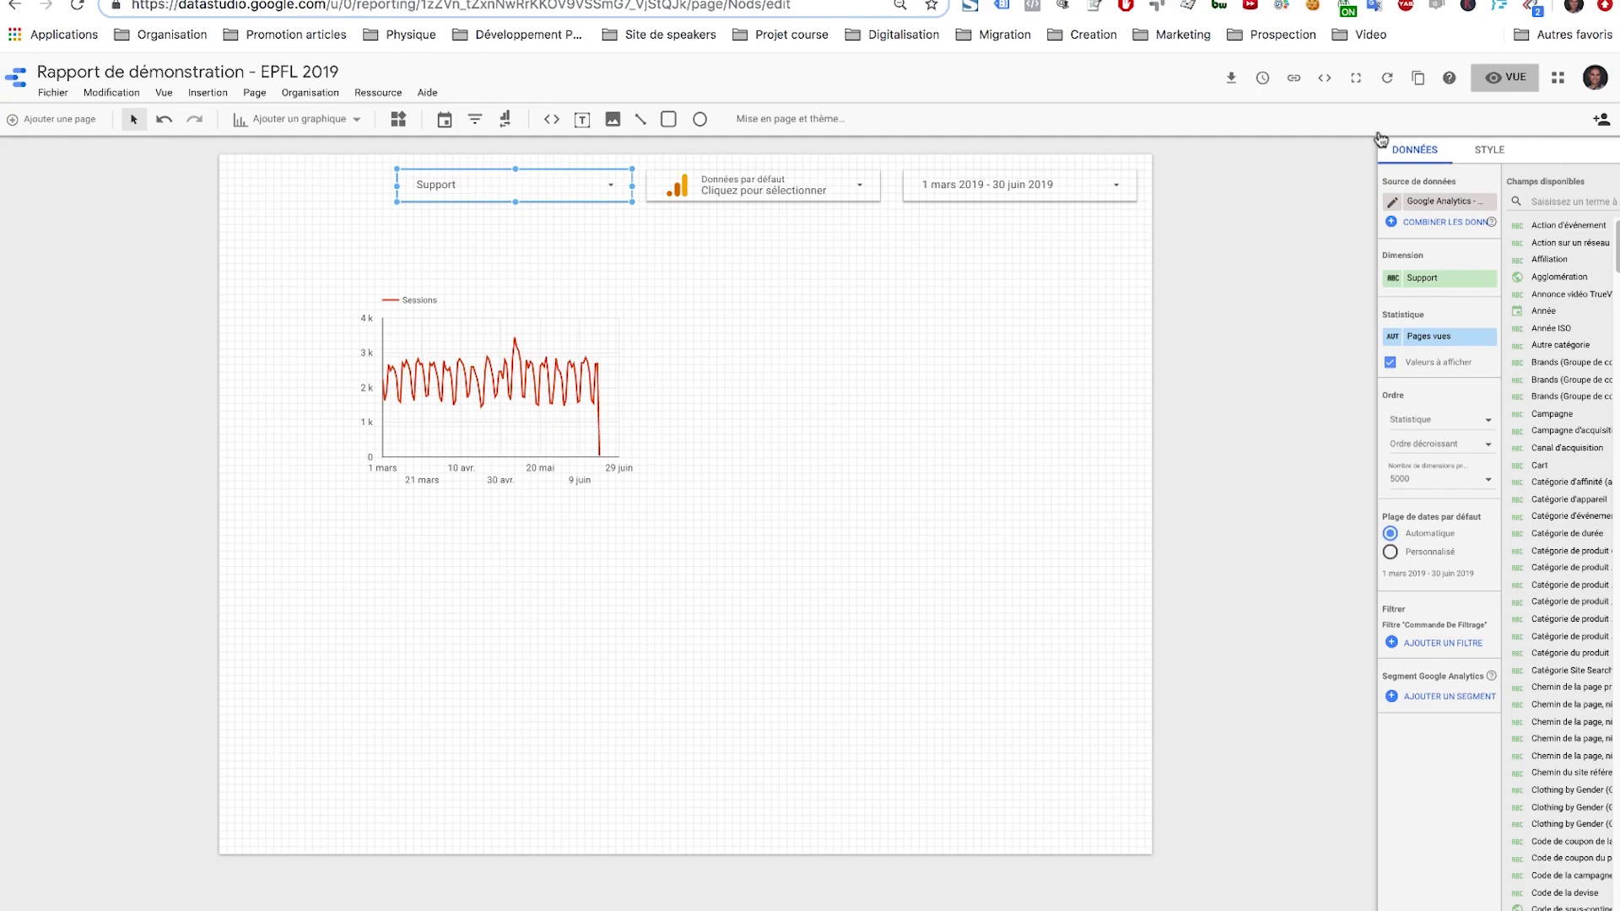
pyautogui.click(498, 378)
pyautogui.click(526, 179)
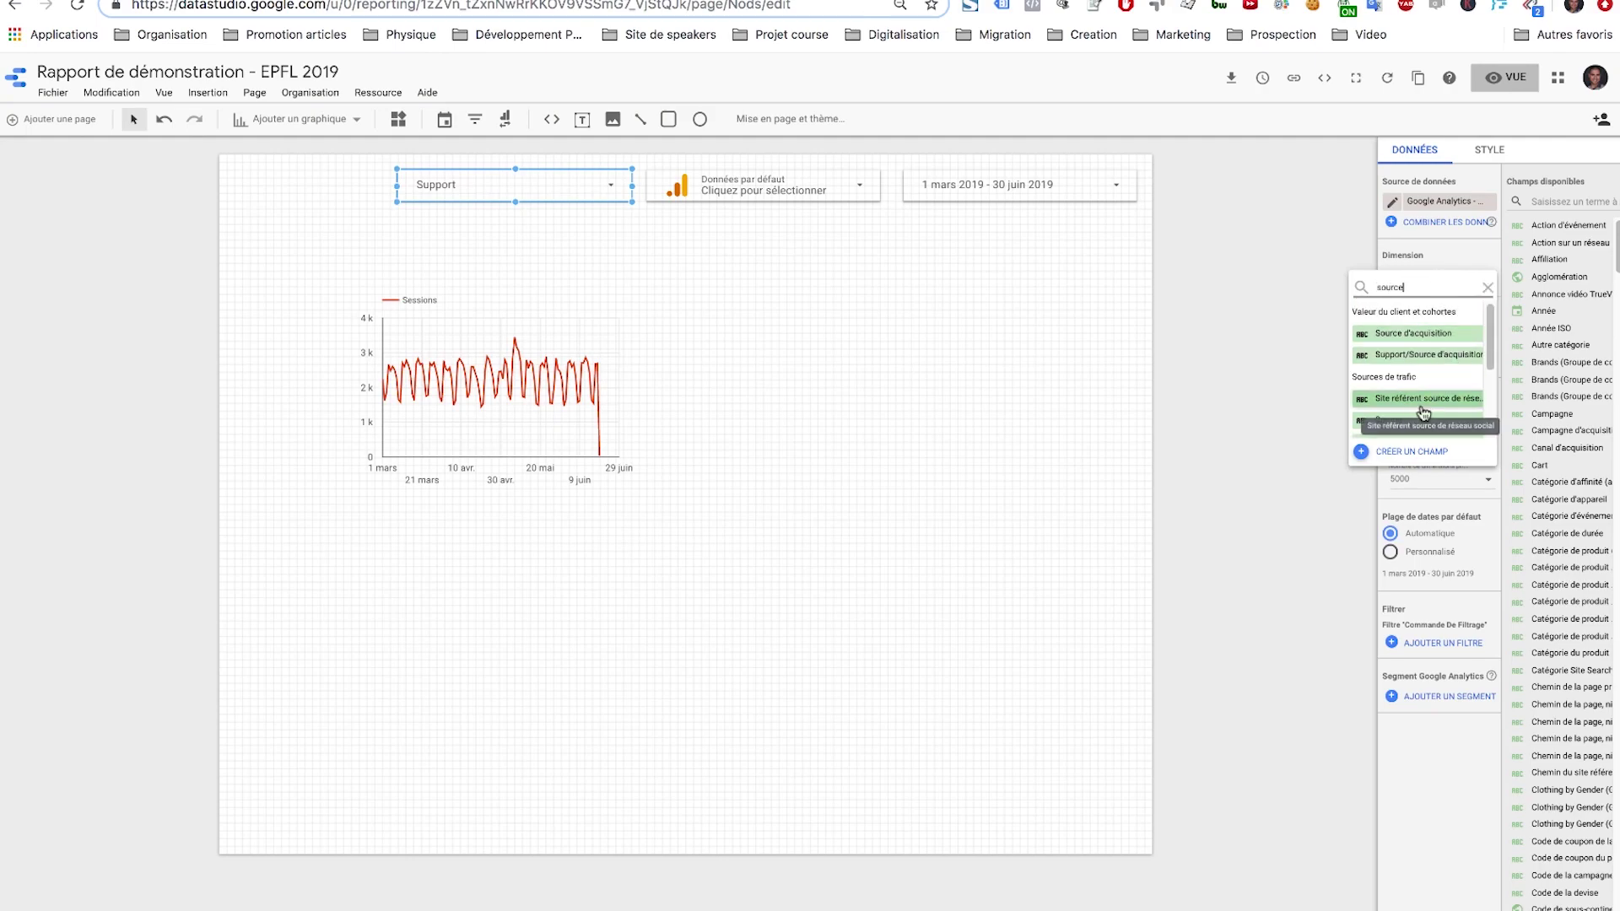
pyautogui.click(1424, 421)
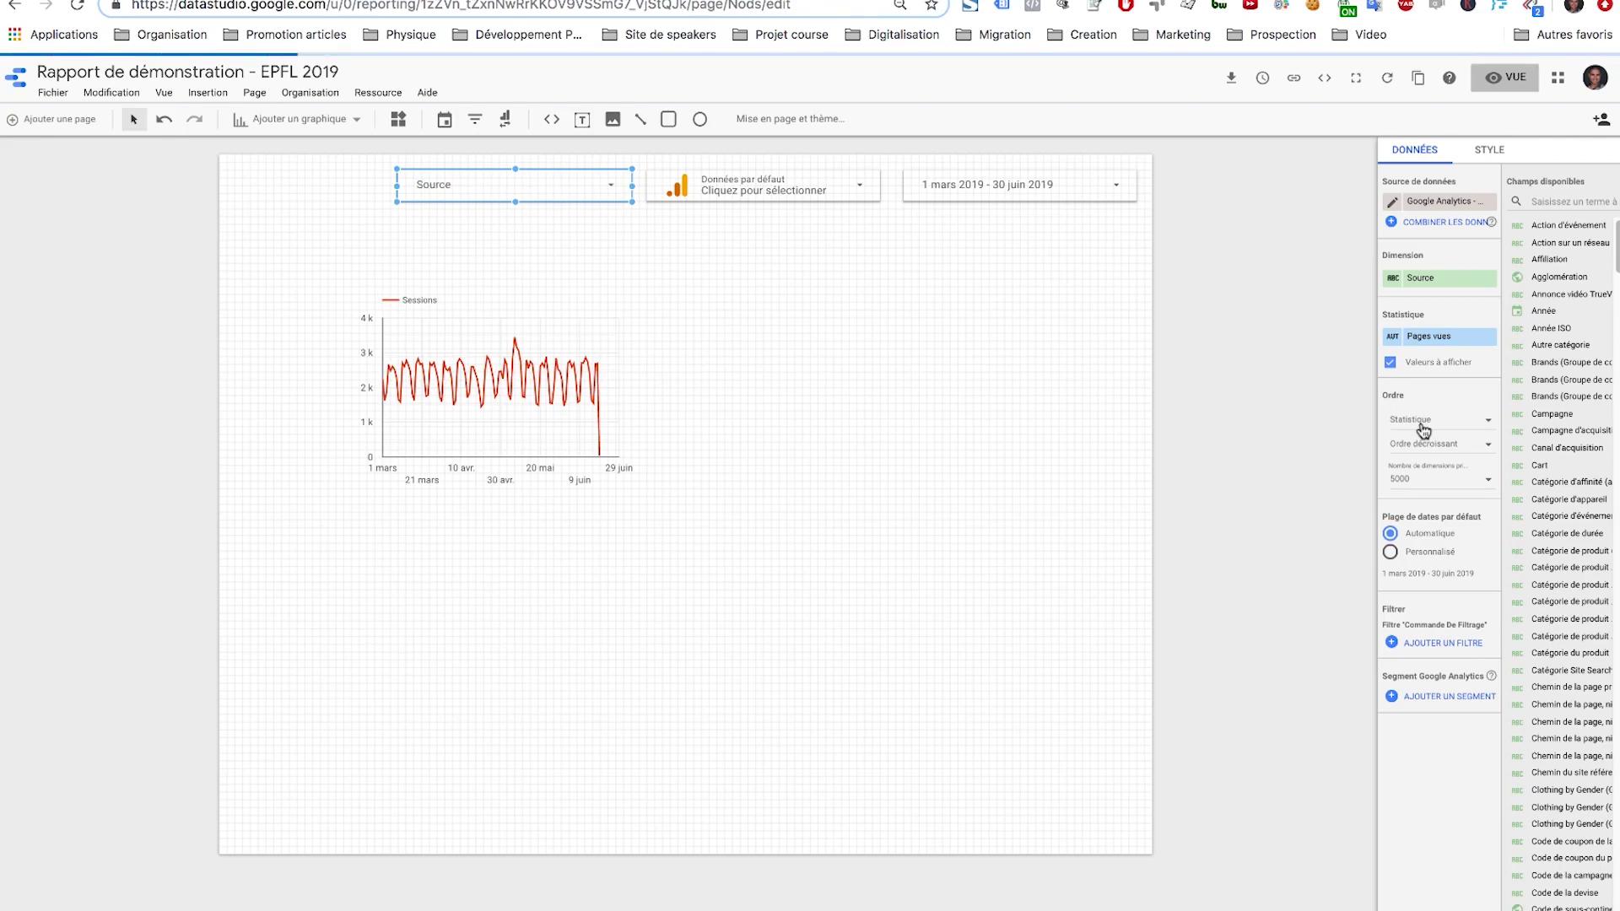
# Step: Preview the report and examine the traffic sources and their page views offered by the Source filter control
pyautogui.click(1515, 81)
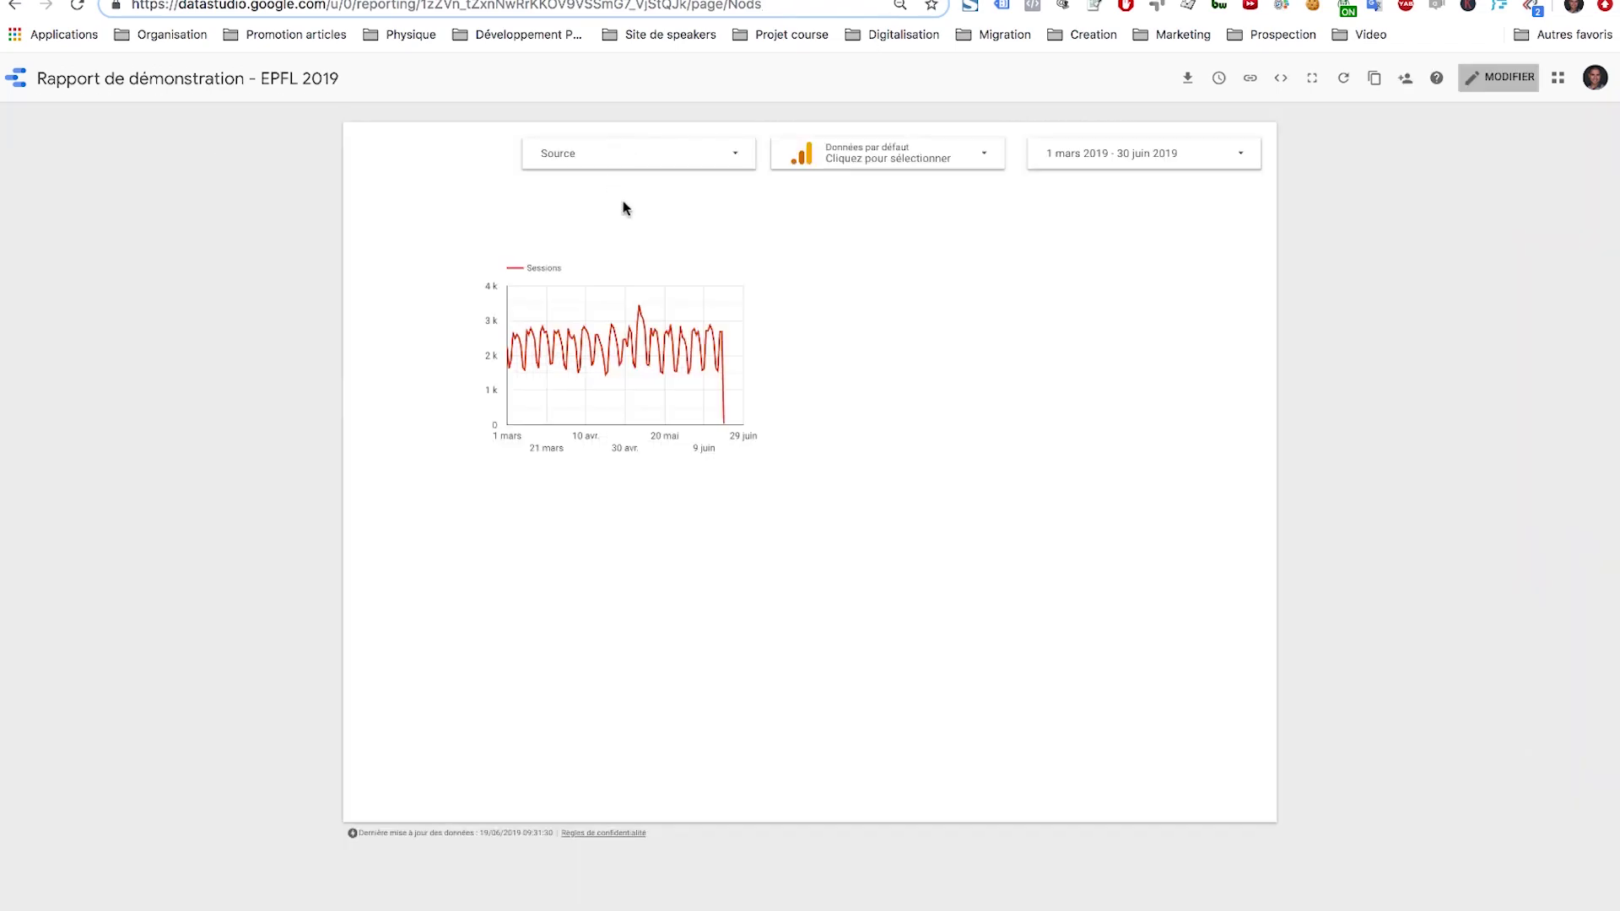
pyautogui.click(737, 159)
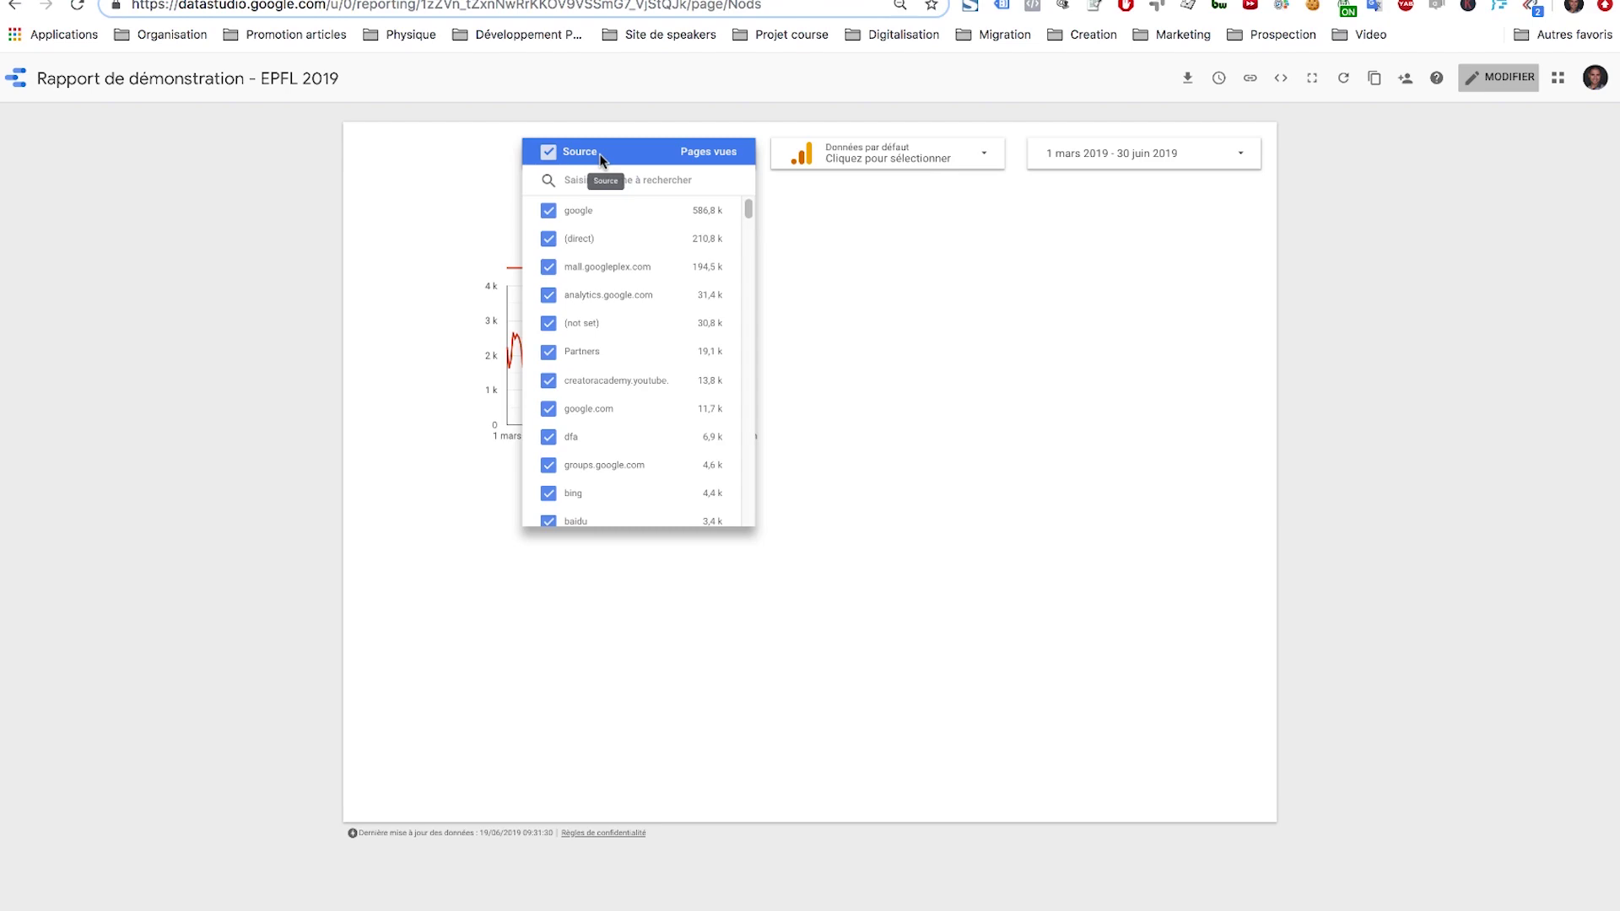
pyautogui.moveTo(652, 218)
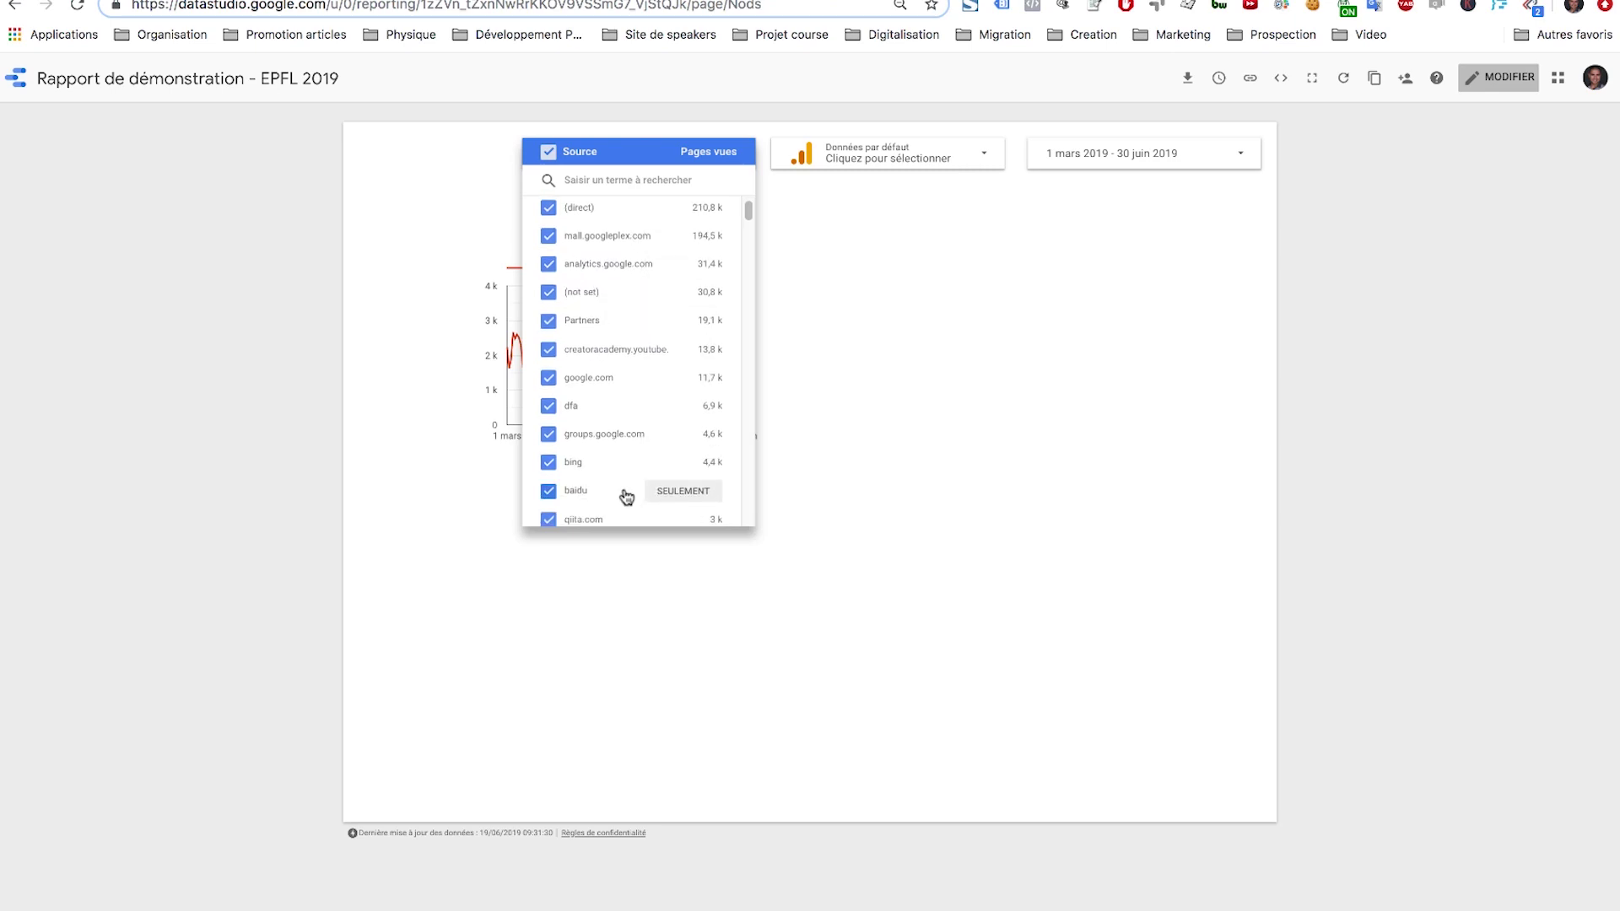
pyautogui.scroll(-1, 625, 496)
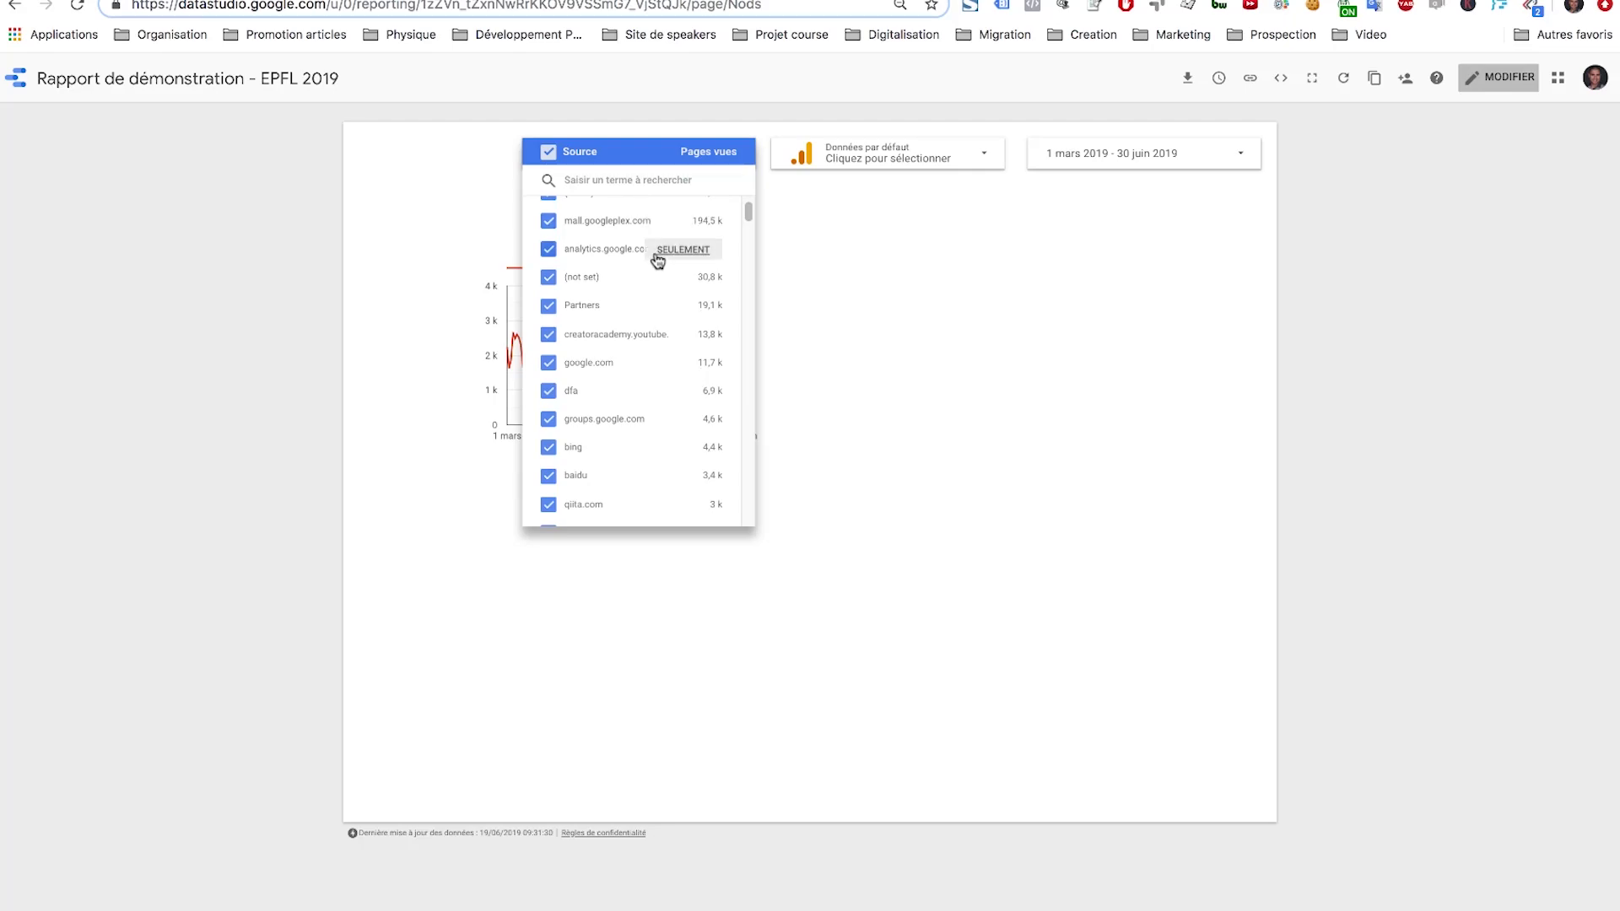
pyautogui.scroll(2, 660, 264)
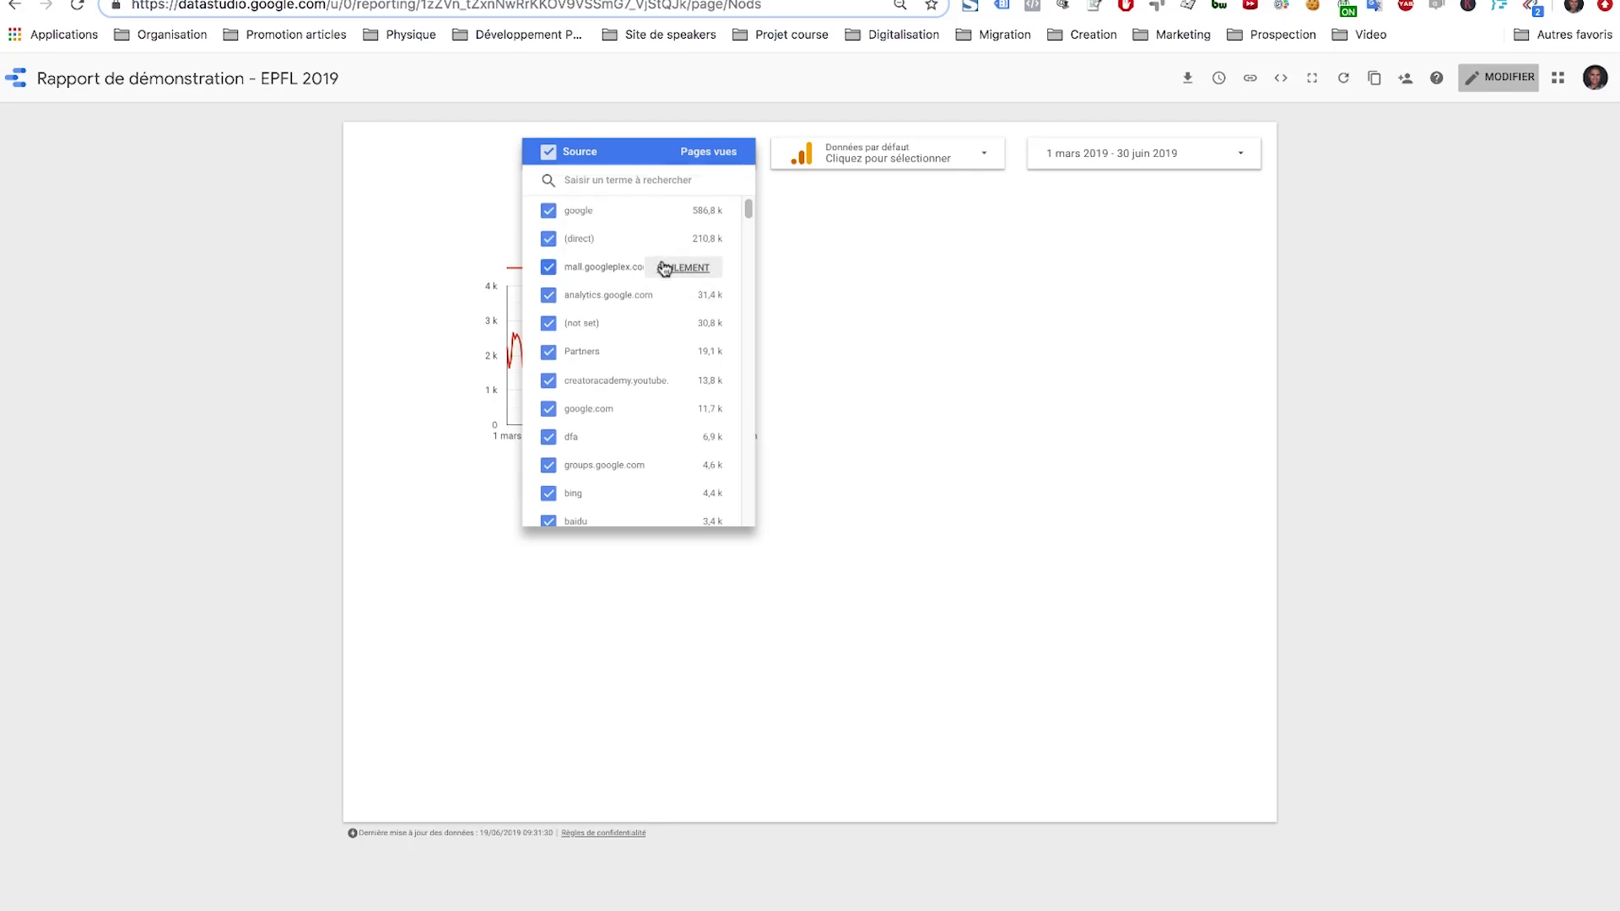